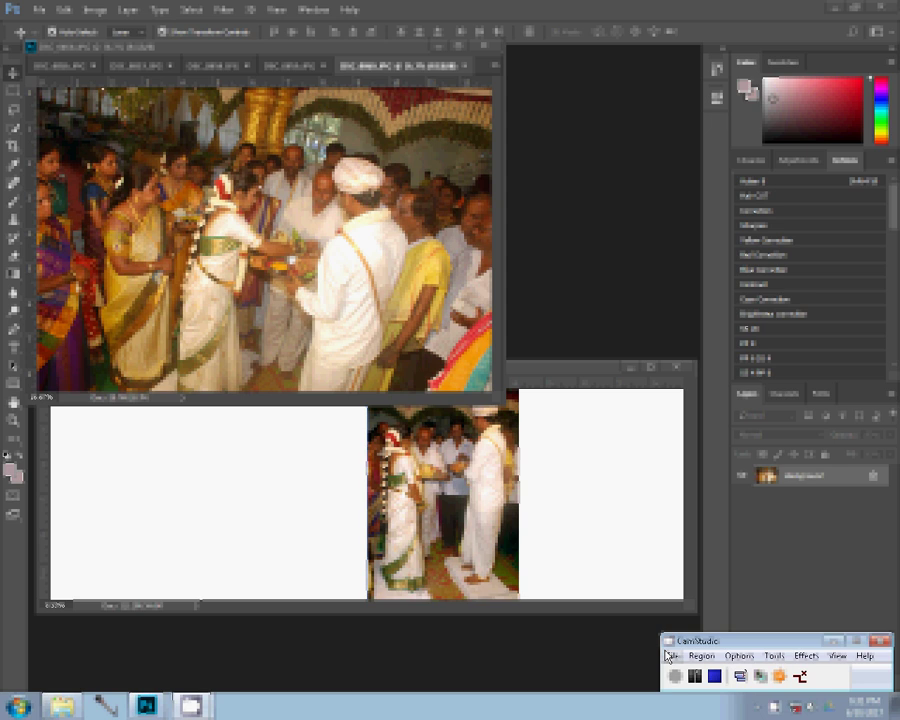
Step: Shrink the photo, drag it to the right page's top-right, and close DSC_0860.JPG unsaved
key("ctrl+alt+i")
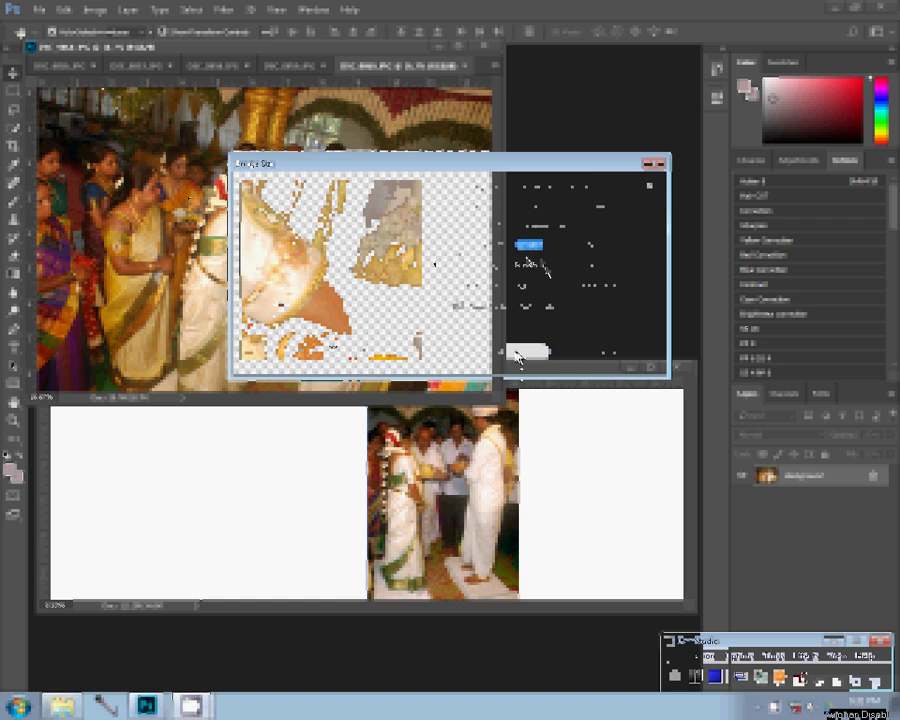
left_click(517, 354)
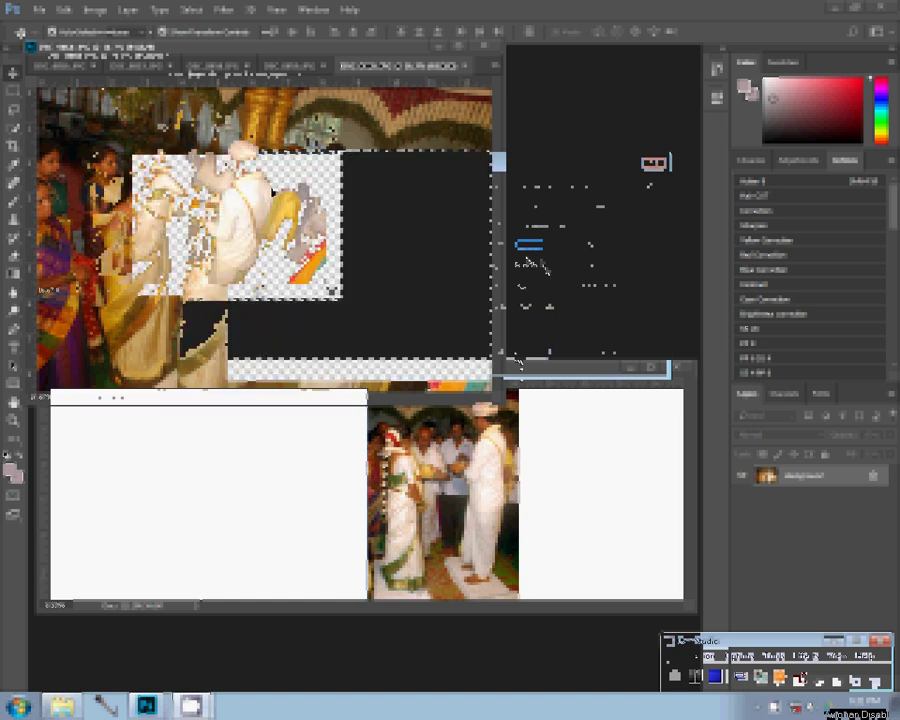
mouse_move(517, 360)
left_mouse_down()
mouse_move(584, 458)
mouse_move(612, 405)
left_mouse_up()
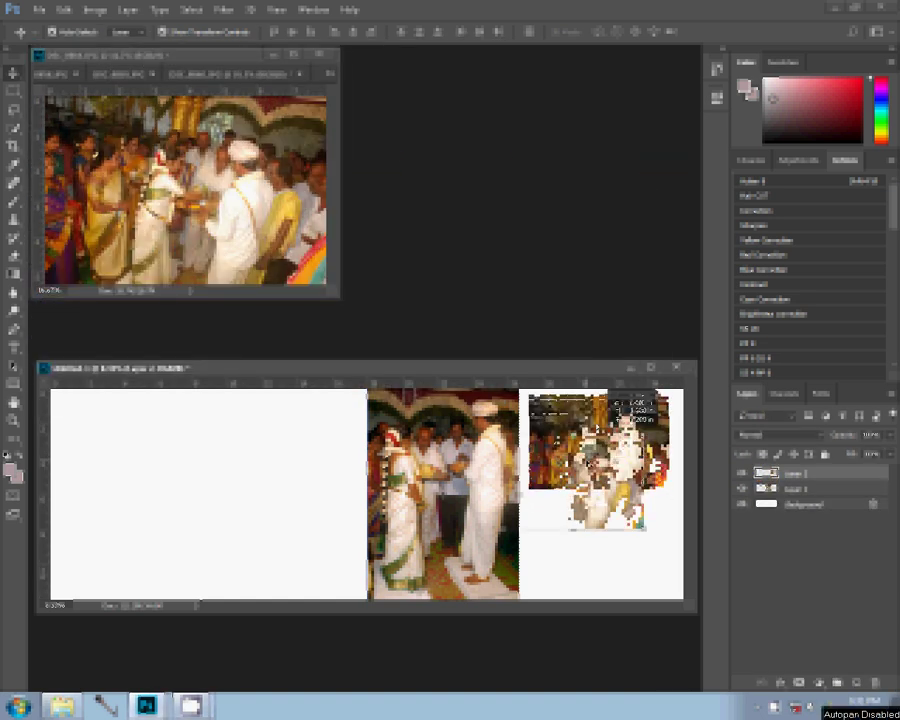
left_click(300, 76)
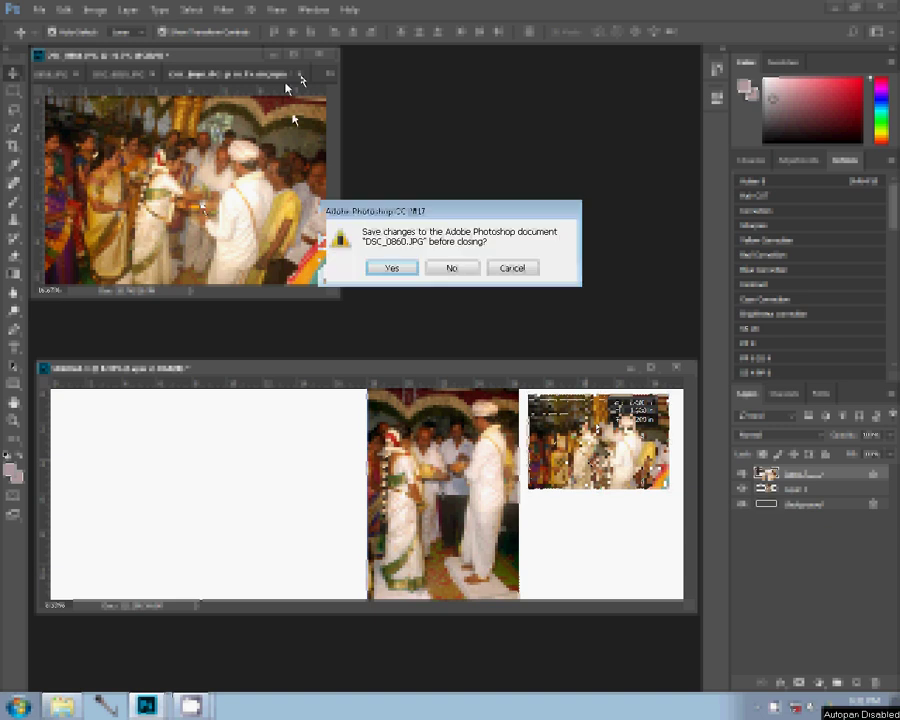
left_click(452, 267)
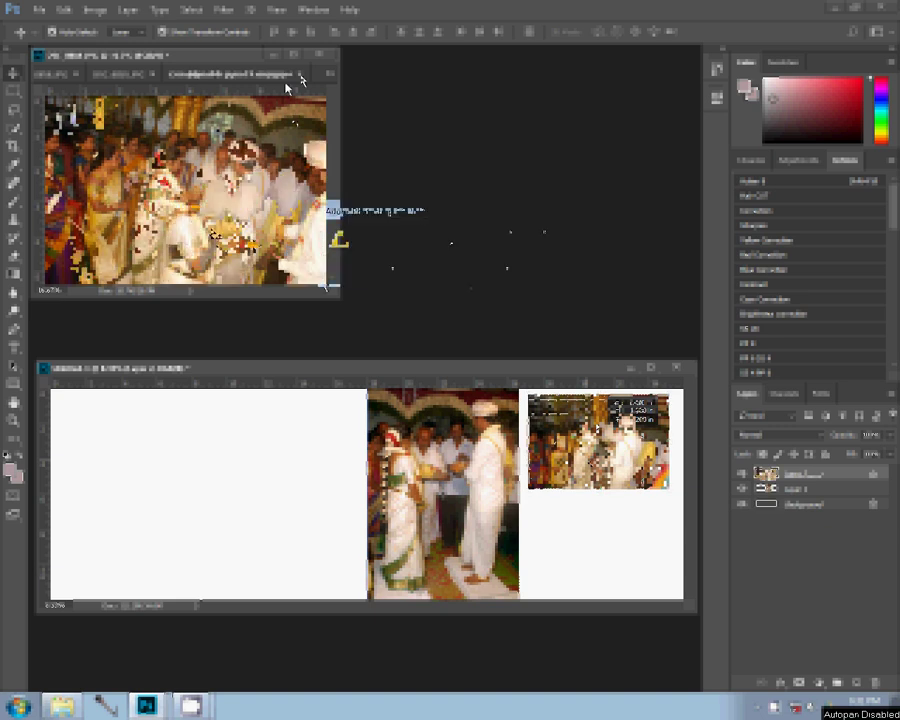
Step: Fit the next photo on screen, shrink it, and stack it in the right page's right column
key("z")
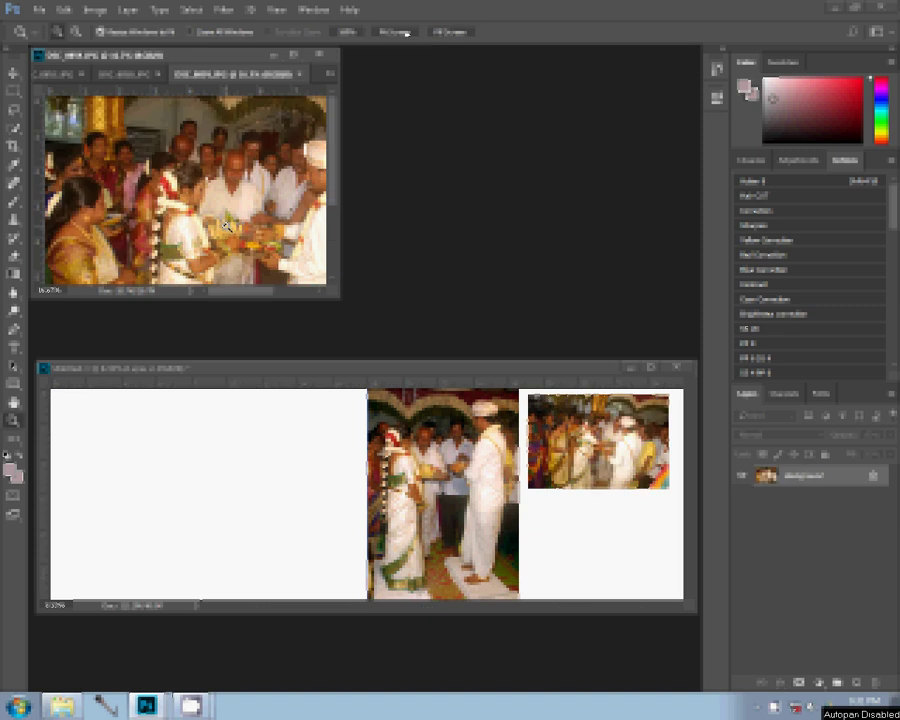
left_click(406, 32)
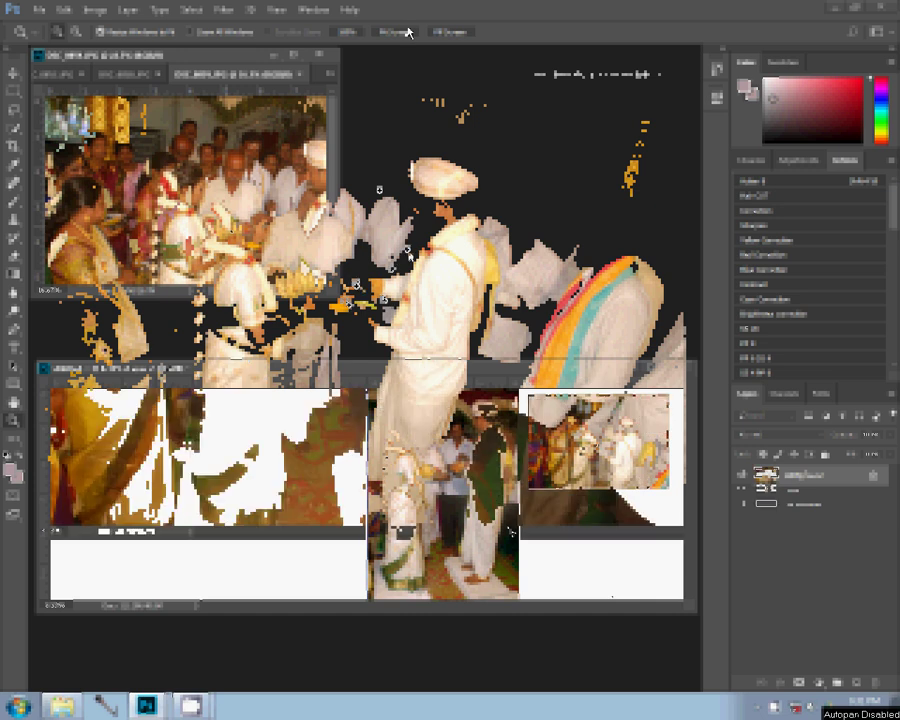
key("ctrl+alt+i")
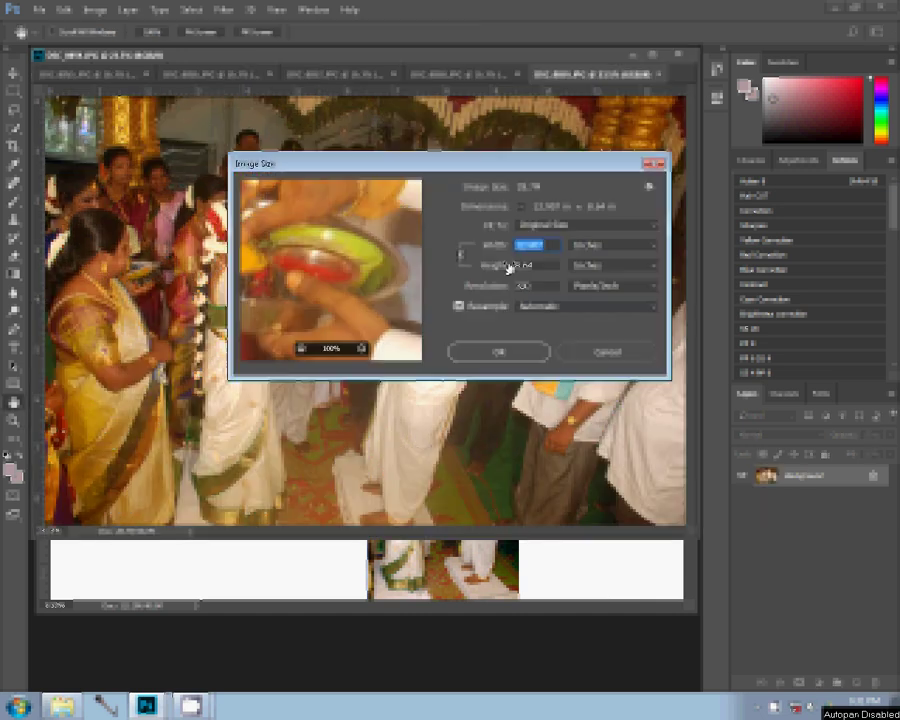
left_click(497, 355)
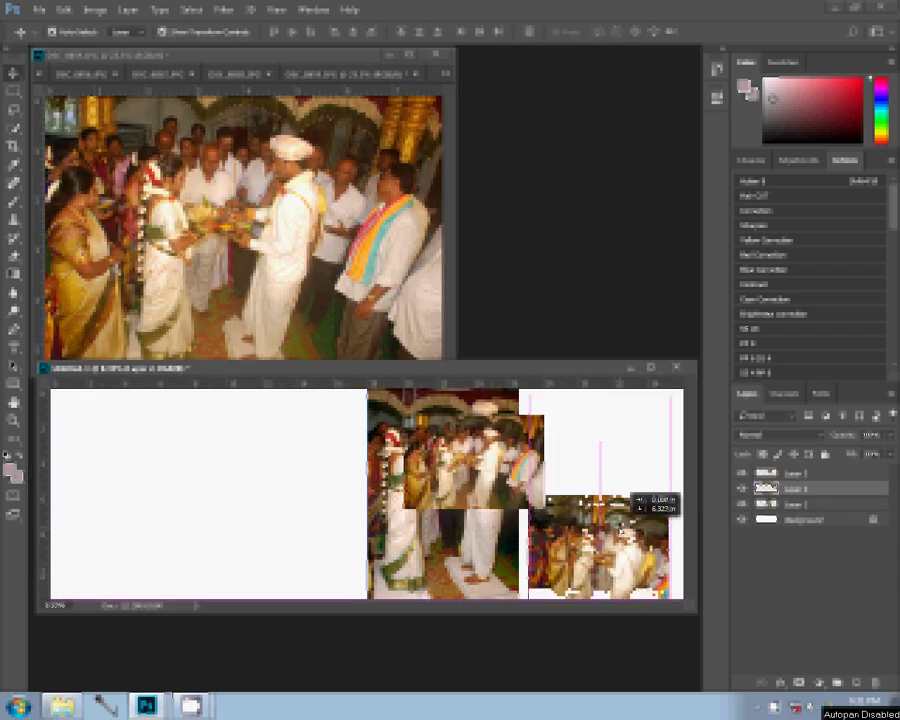
left_click_drag(468, 395, 584, 400)
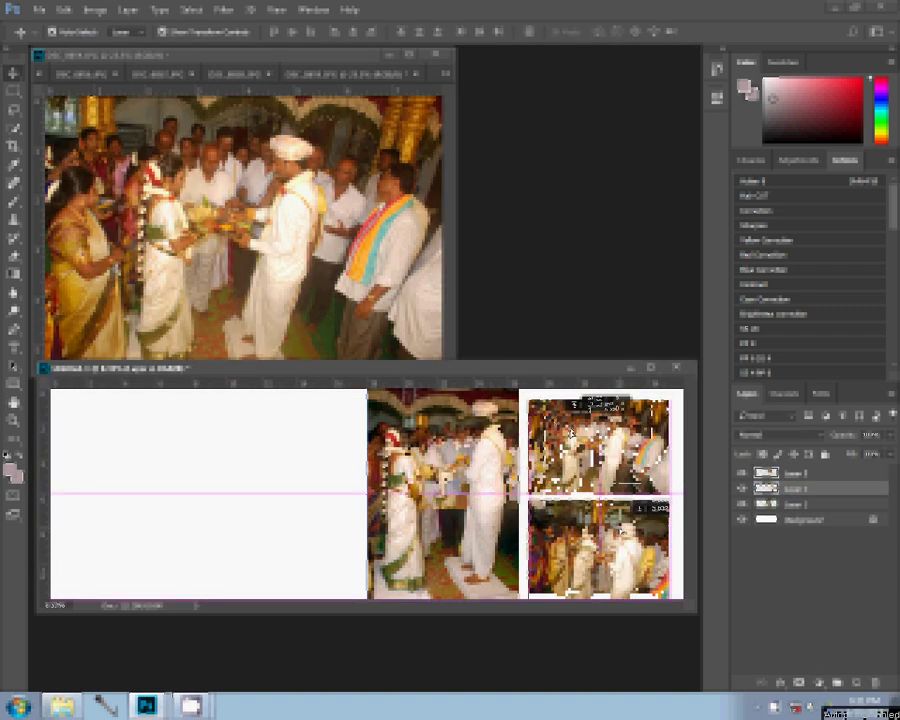
Step: Close the used source photo documents without saving
key("ctrl+w")
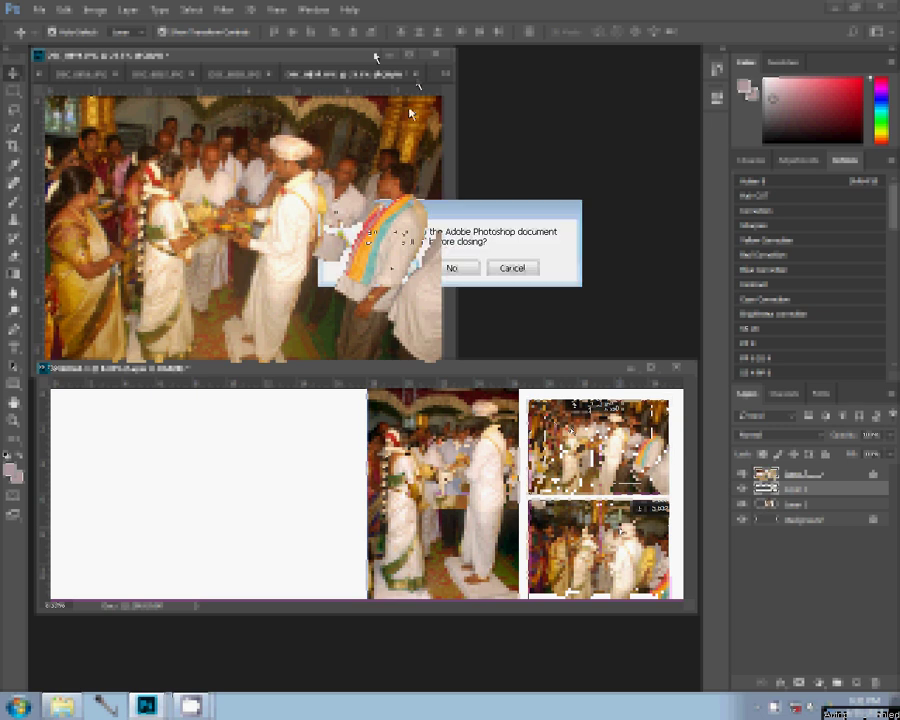
key("n")
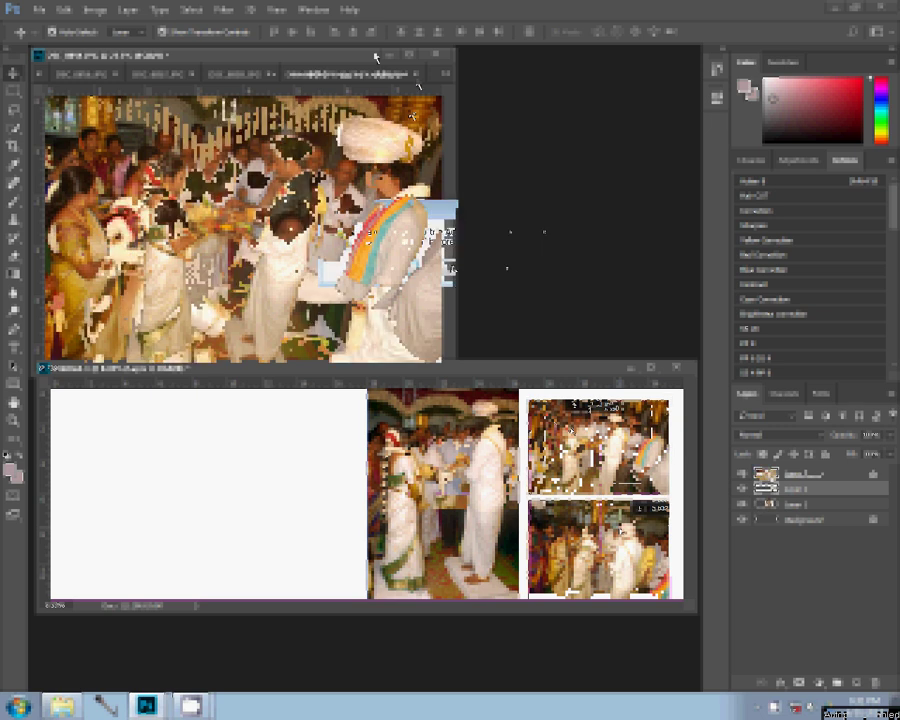
left_click(414, 75)
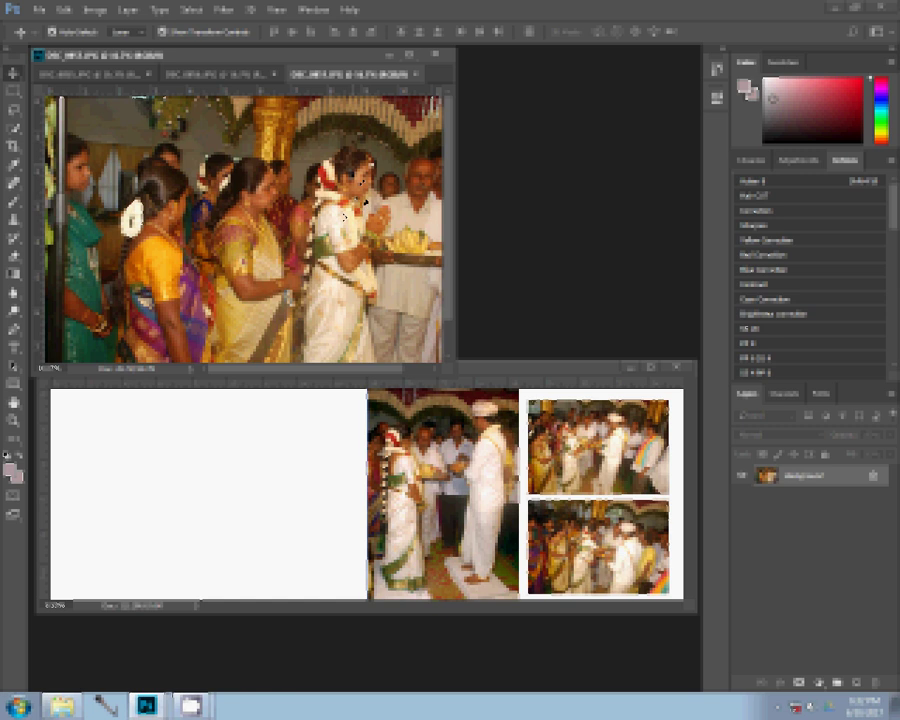
Step: Shrink the next photo and place it in the left page's top-left corner
key("ctrl+alt+i")
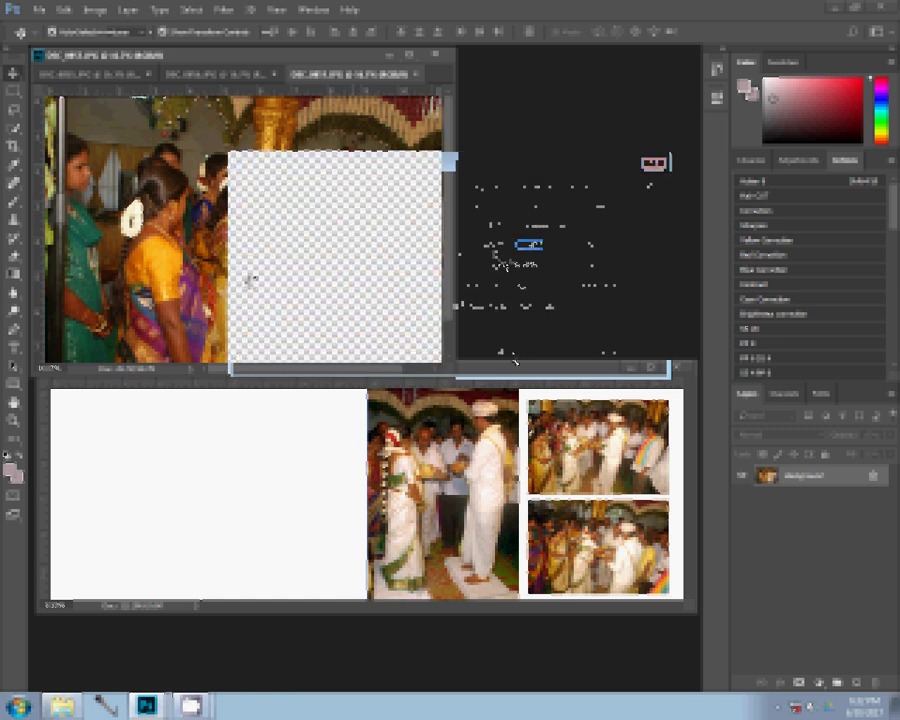
left_click(216, 448)
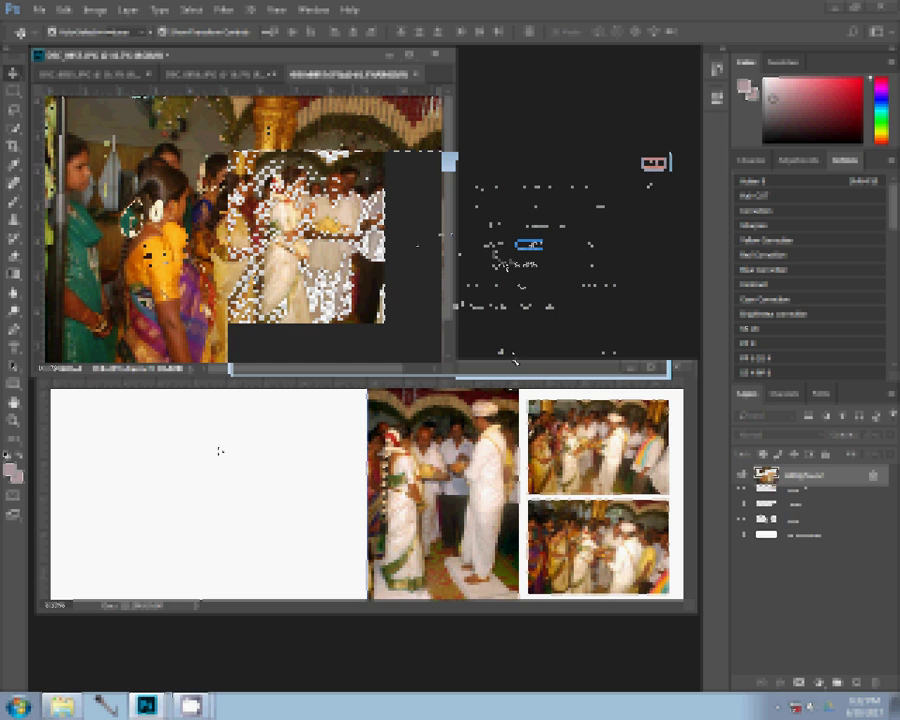
key("ctrl+v")
left_click_drag(245, 424, 158, 435)
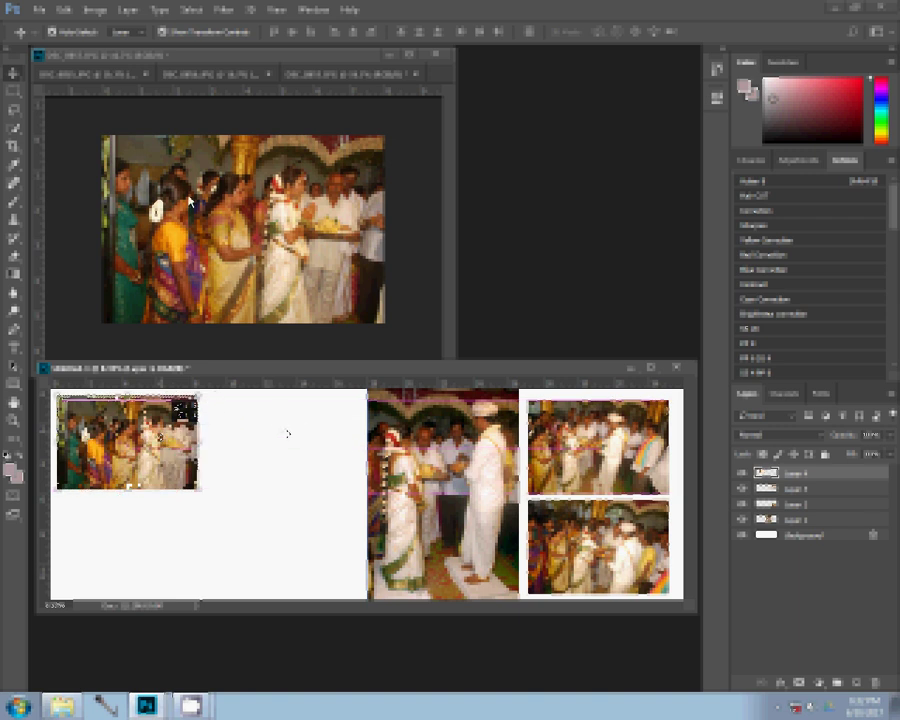
Step: Discard DSC_0857.JPG, then resize the next photo, set it beside the top-left photo, and close it unsaved
left_click(417, 75)
left_click(433, 268)
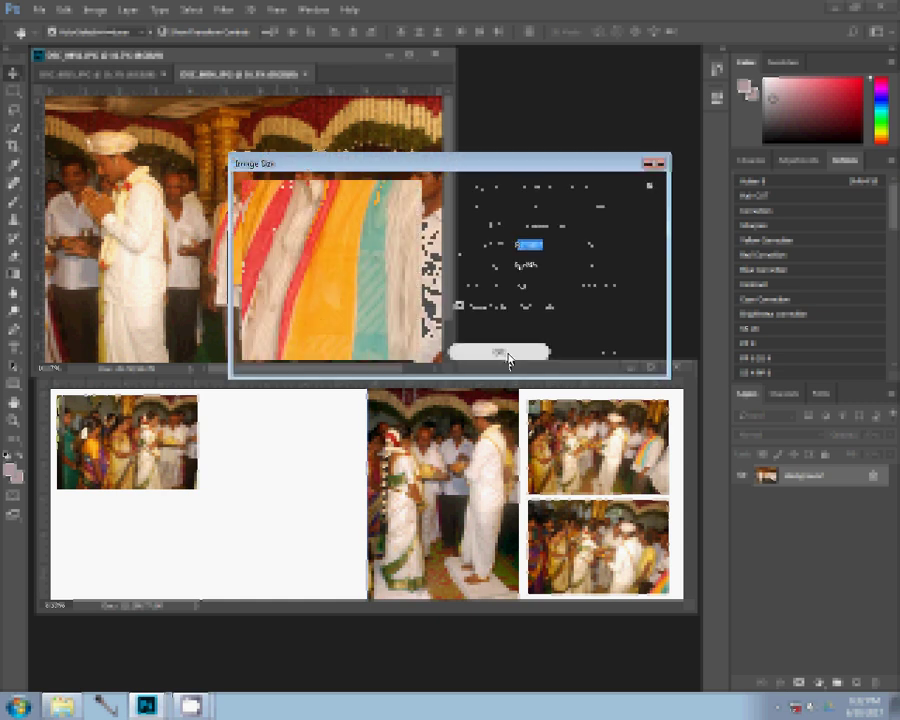
left_click(506, 353)
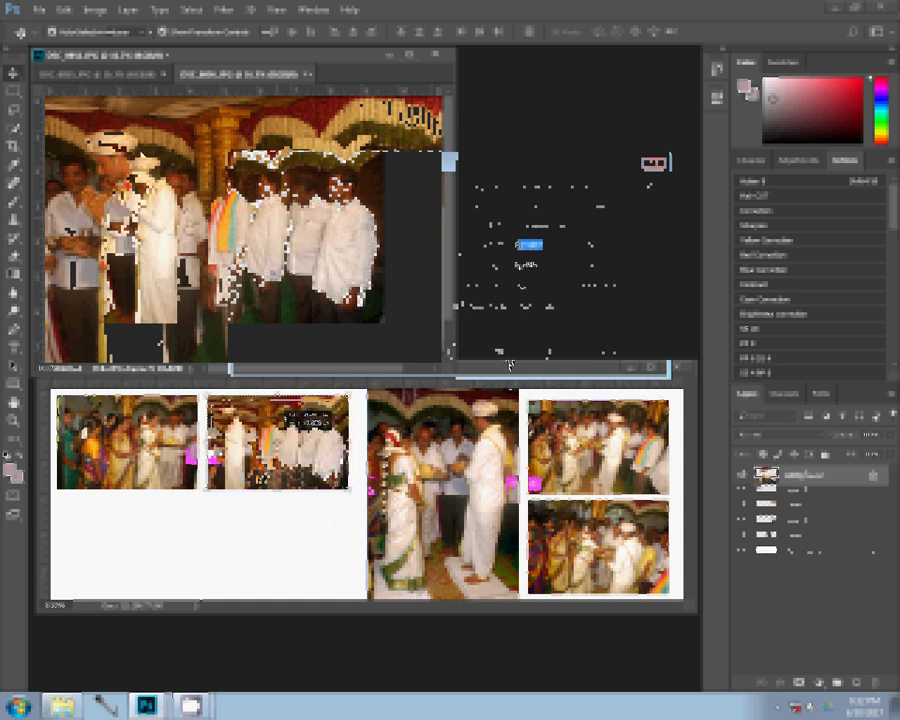
left_click(415, 125)
left_click(311, 74)
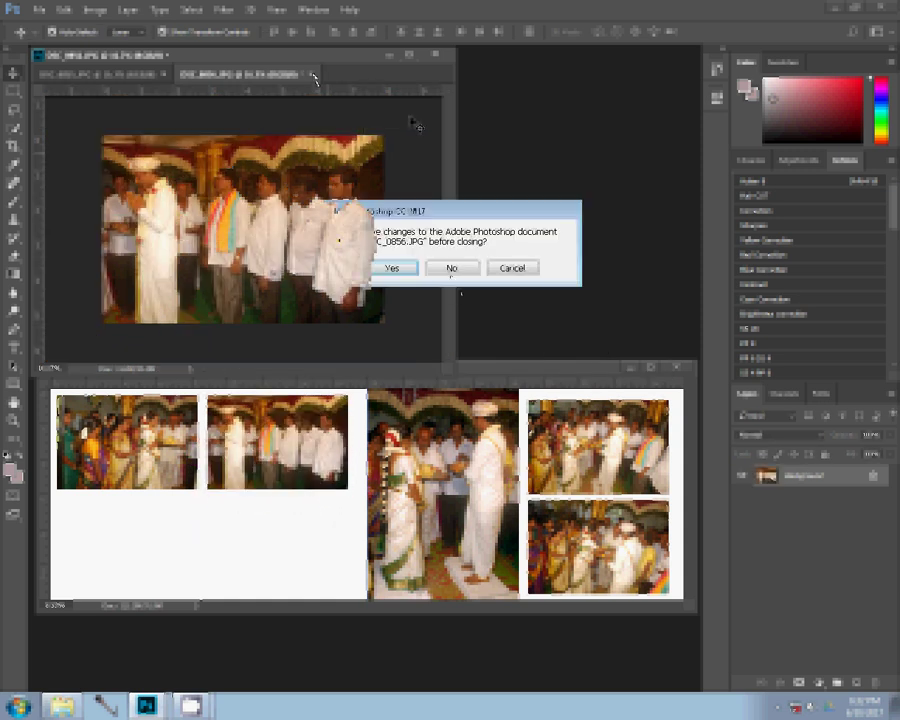
left_click(450, 267)
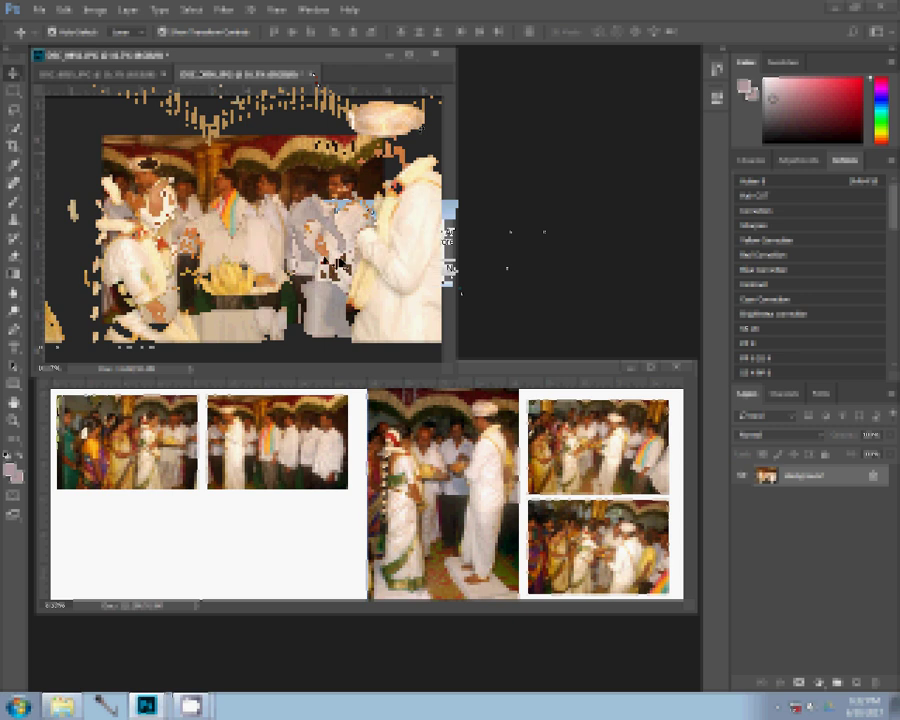
Step: Shrink the next photo, drag it below the top-left photo on the left page, and discard its source
key("ctrl+alt+i")
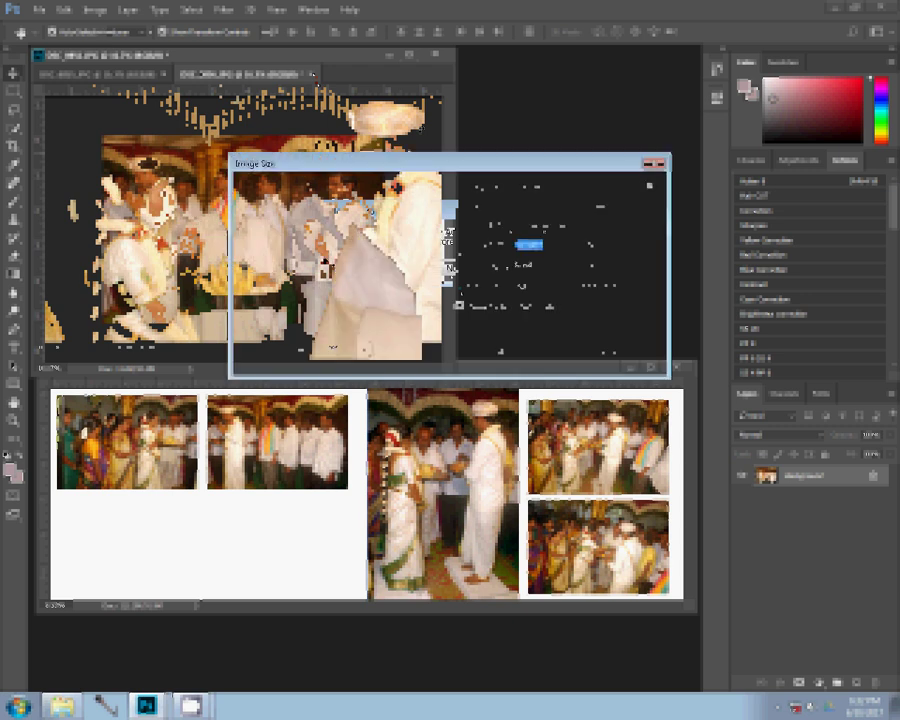
left_click(514, 357)
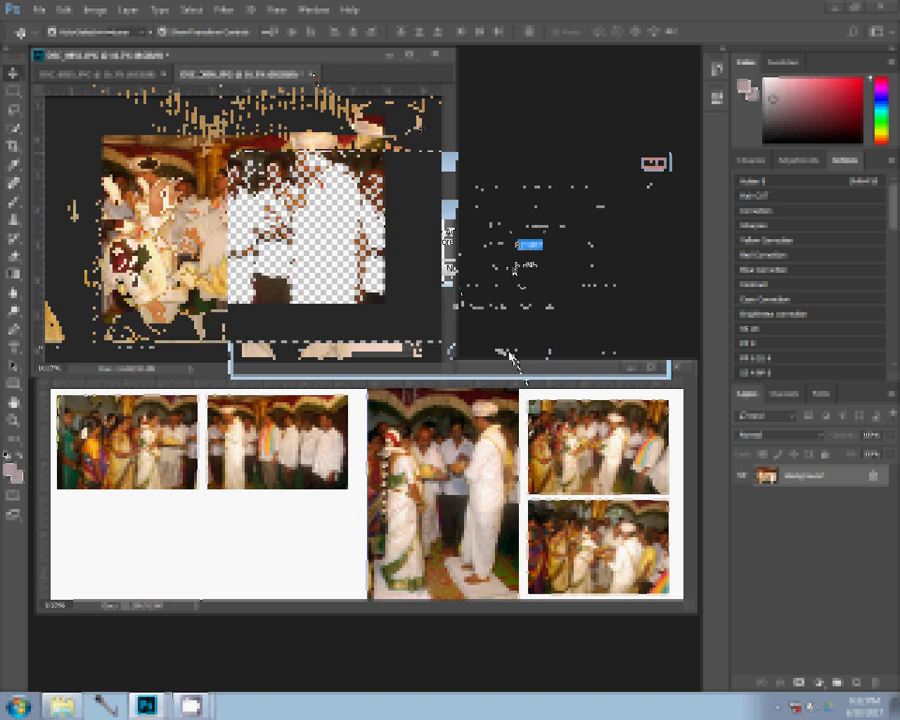
left_click_drag(225, 204, 263, 485)
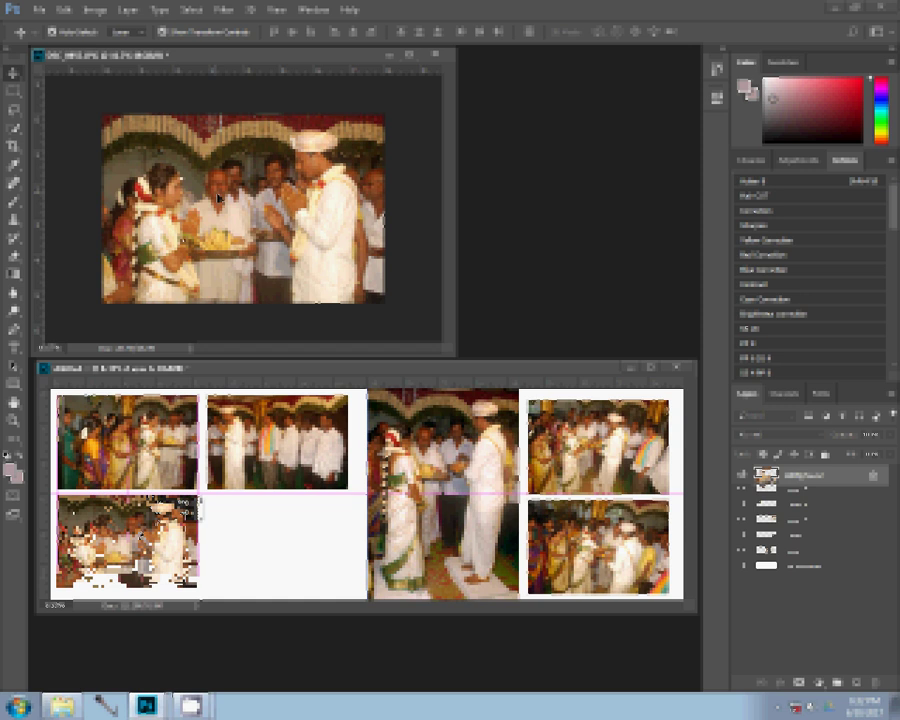
left_click(436, 55)
left_click(452, 266)
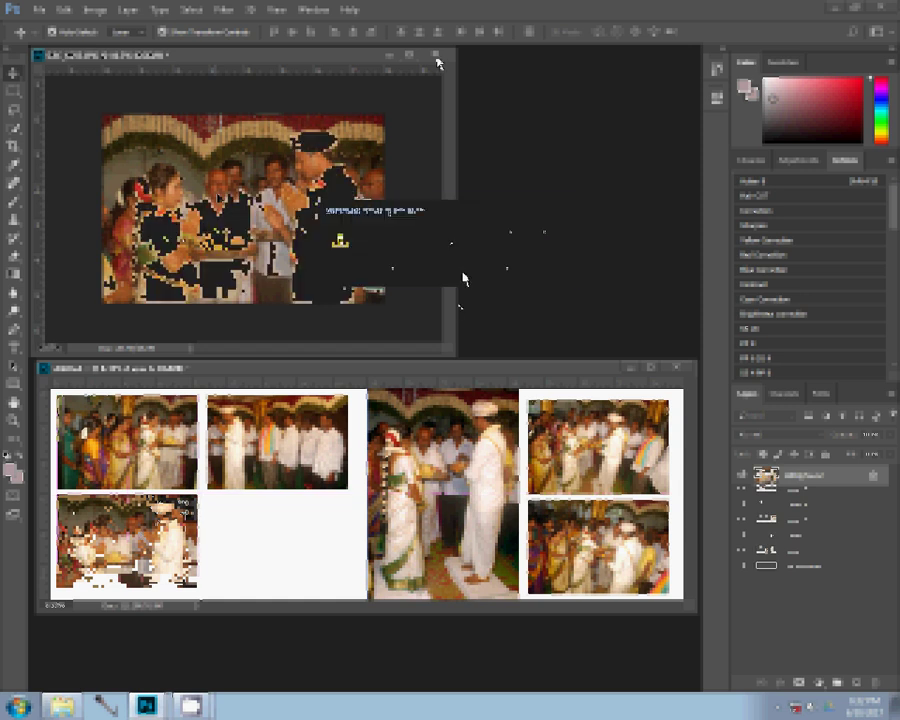
Step: Switch to Explorer, look inside the Delete subfolder, then return to the 101NCD80 thumbnails
key("alt+Tab")
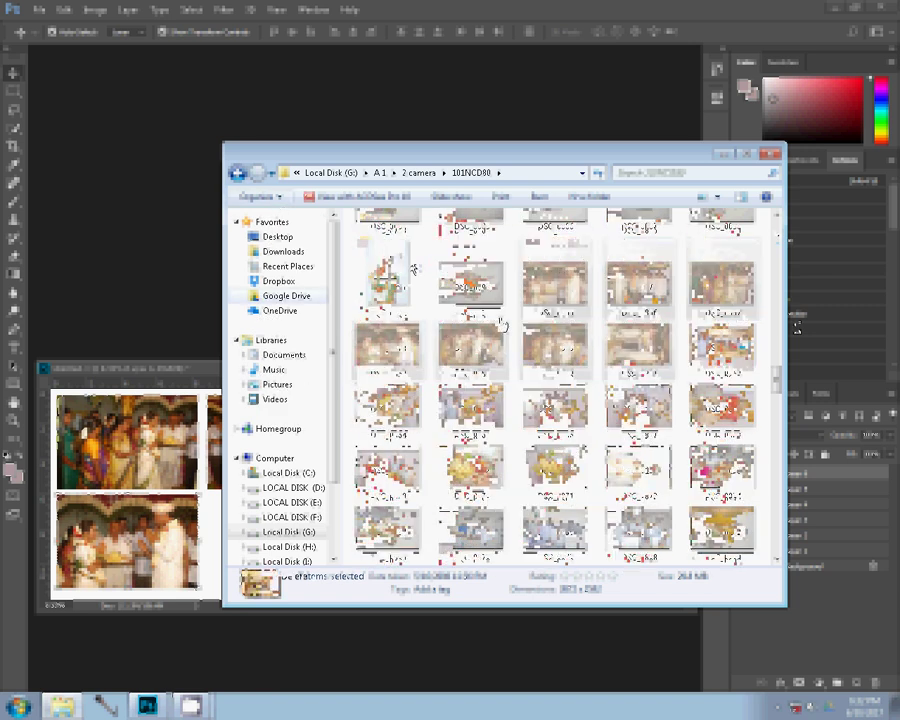
left_click(264, 197)
left_click(269, 250)
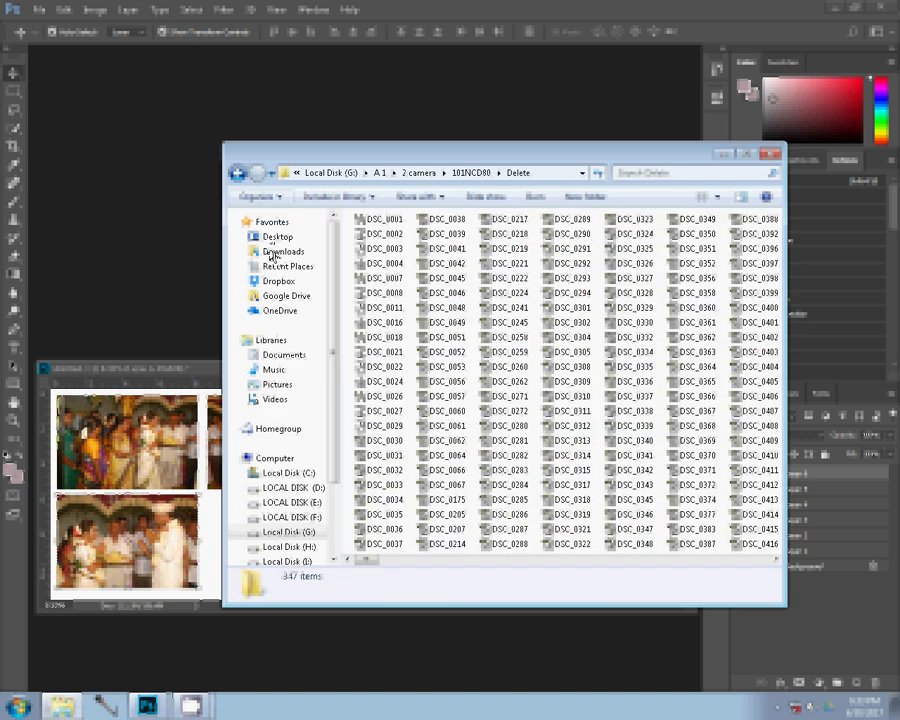
mouse_move(283, 251)
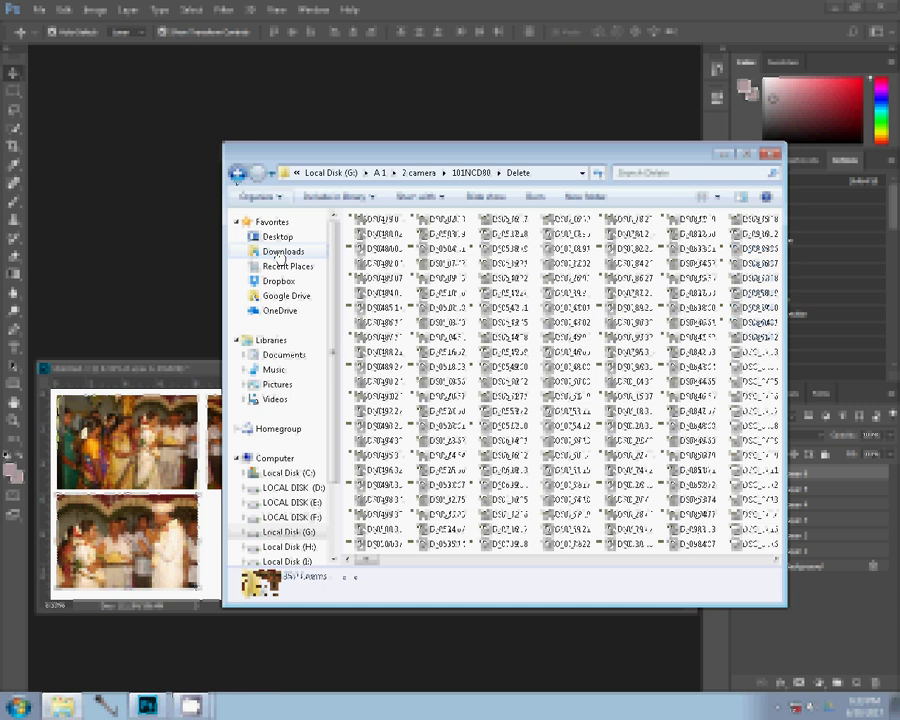
left_click(238, 176)
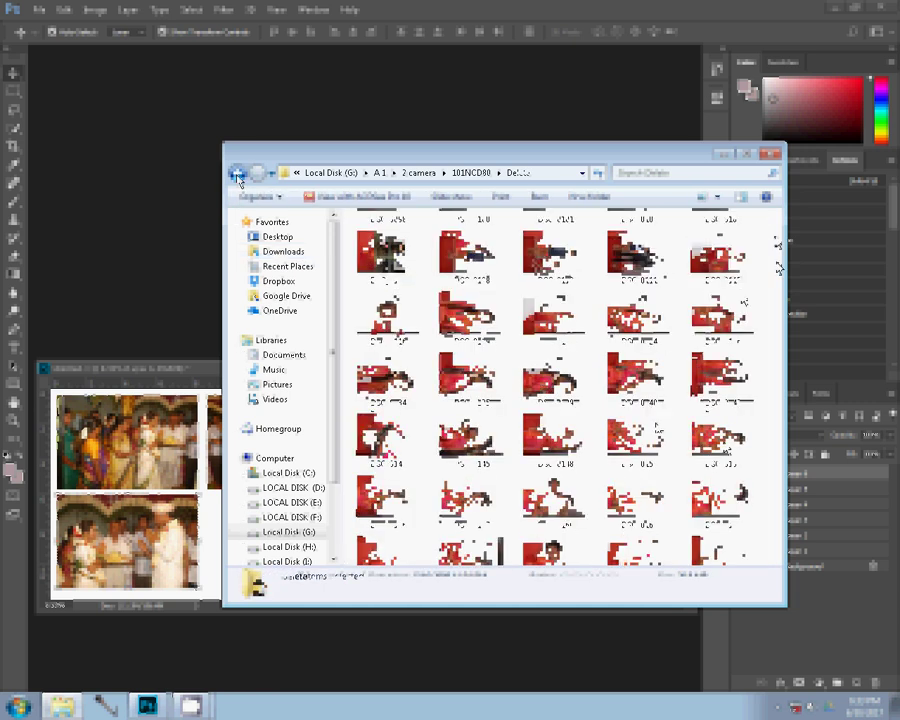
left_click(238, 176)
left_click_drag(782, 318, 785, 330)
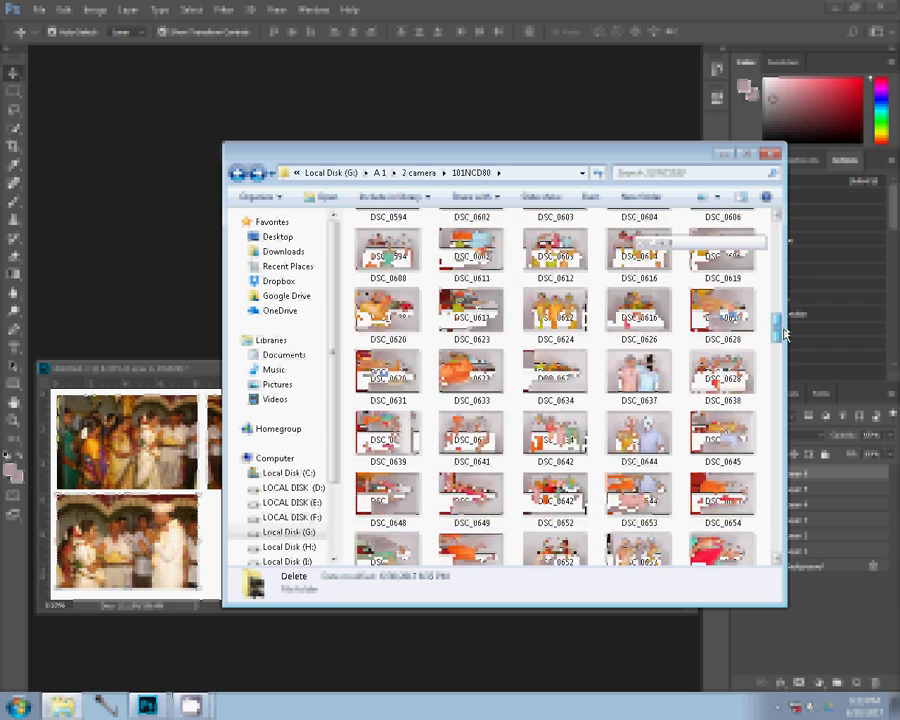
Step: Drag photo DSC_0862 from Explorer into Photoshop to open it as a document
left_click_drag(785, 330, 785, 378)
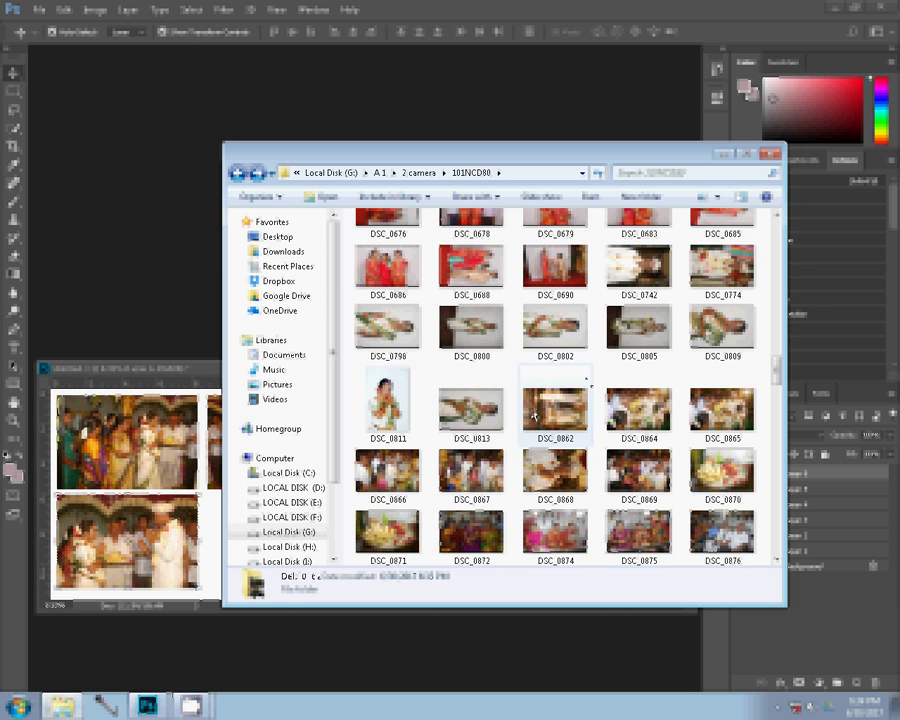
left_click_drag(533, 415, 110, 250)
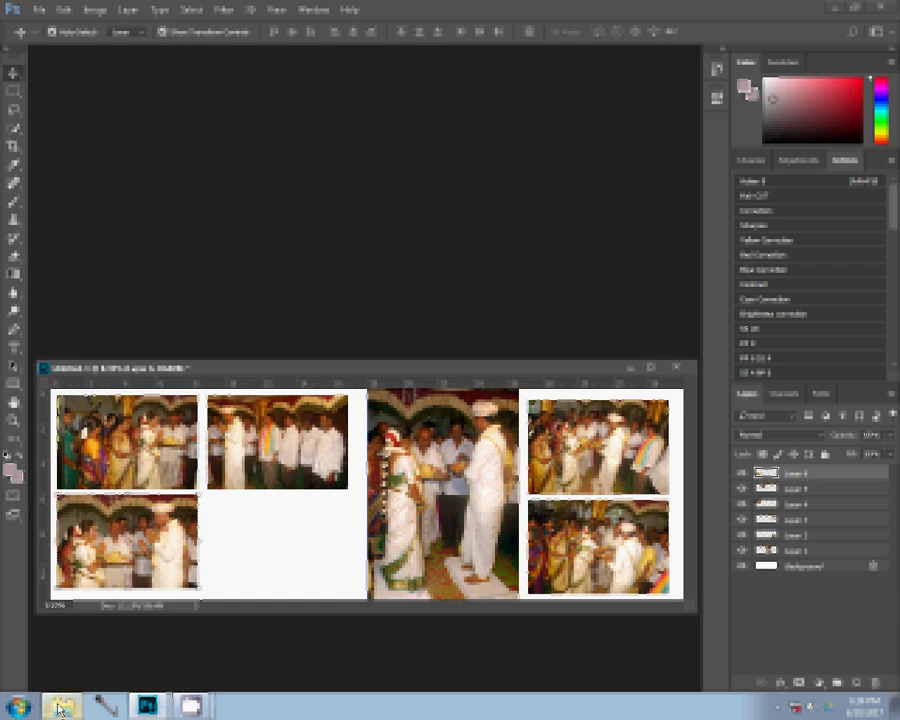
Step: Bring Explorer forward and drag DSC_0864 into Photoshop as a new document
left_click(61, 707)
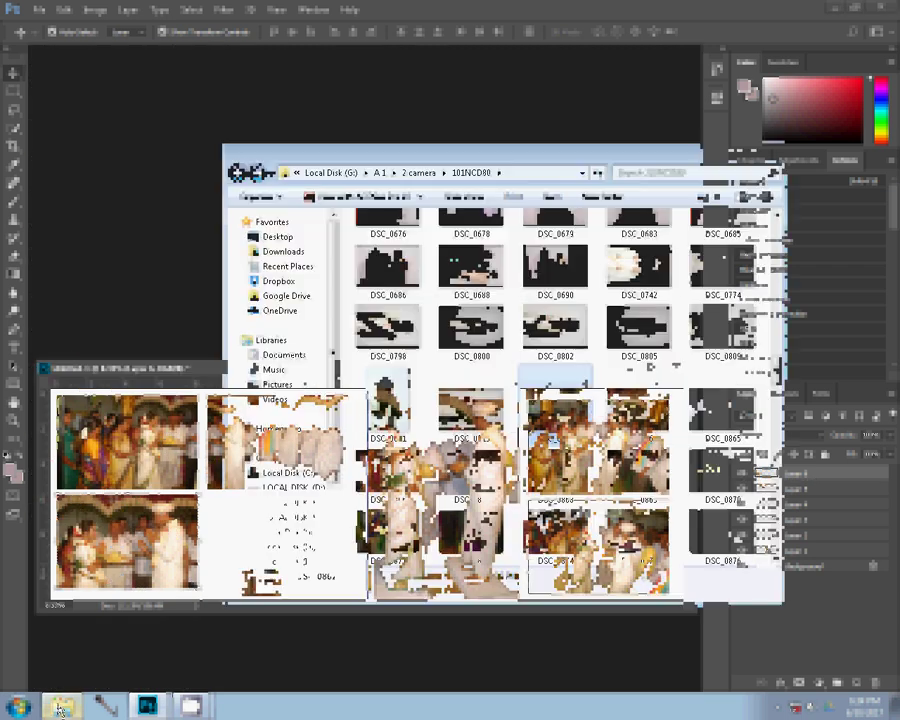
mouse_move(638, 408)
left_mouse_down()
mouse_move(100, 265)
mouse_move(132, 265)
left_mouse_up()
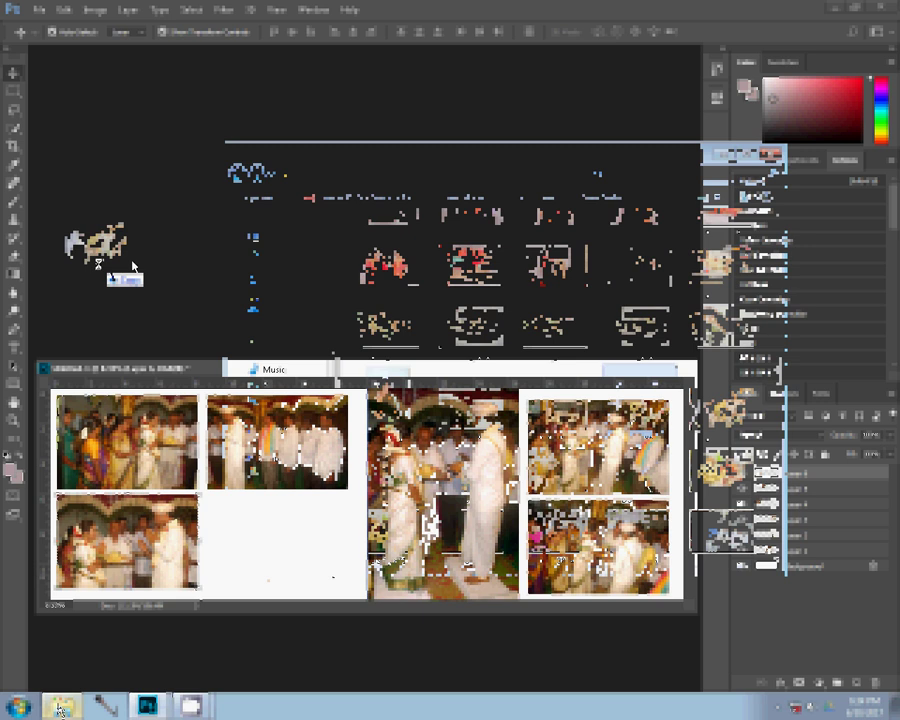
left_click_drag(132, 265, 132, 265)
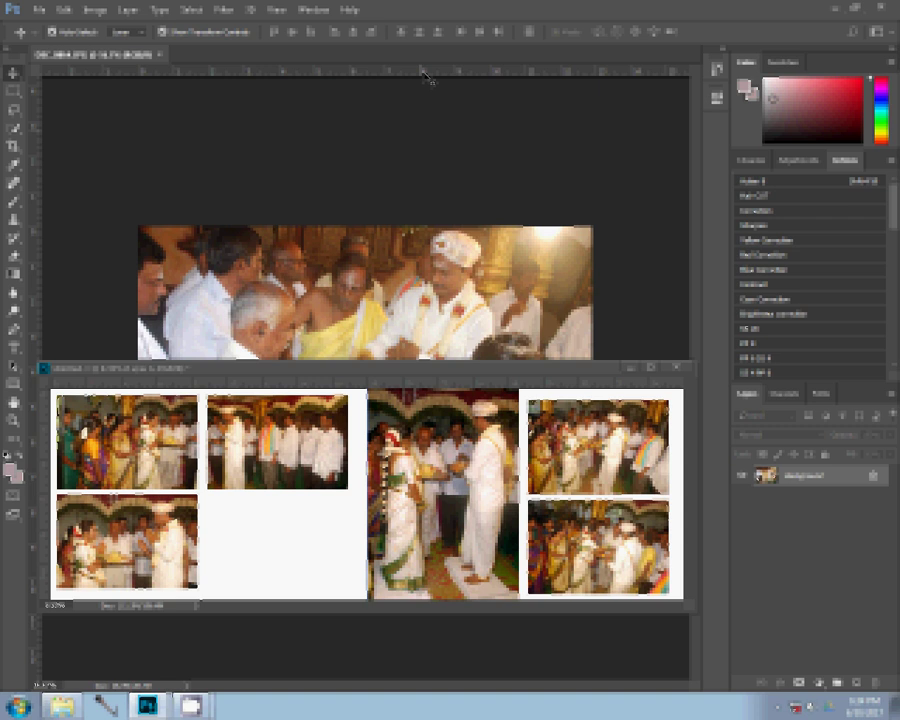
Step: Float DSC_0864, shrink it via Image Size, and drag it into the left page's lower-right slot
mouse_move(428, 78)
left_mouse_down()
mouse_move(457, 113)
mouse_move(352, 214)
left_mouse_up()
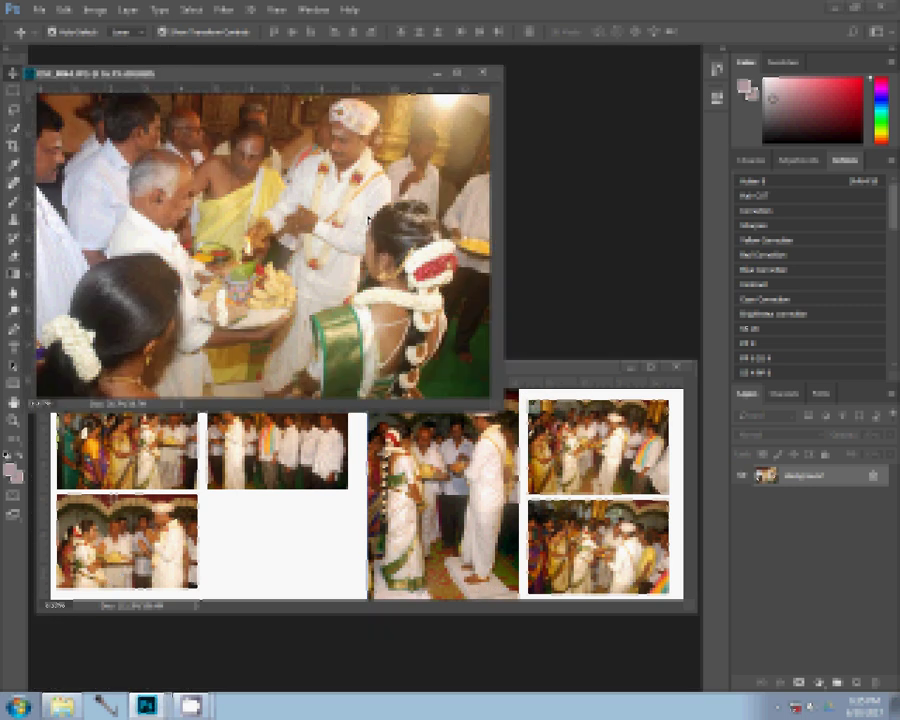
left_click(94, 9)
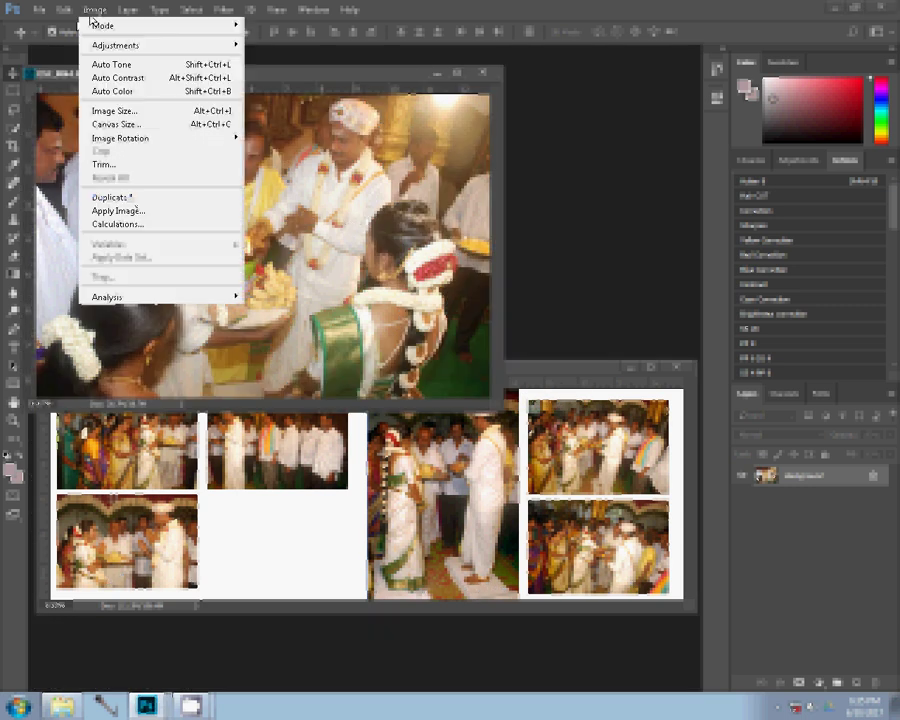
left_click(121, 113)
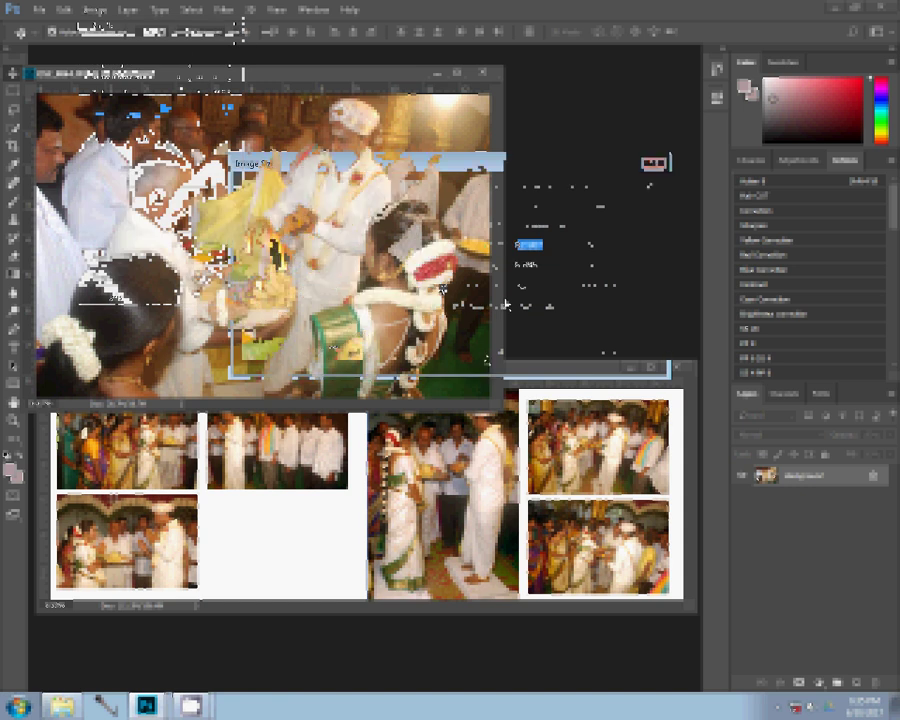
key("Return")
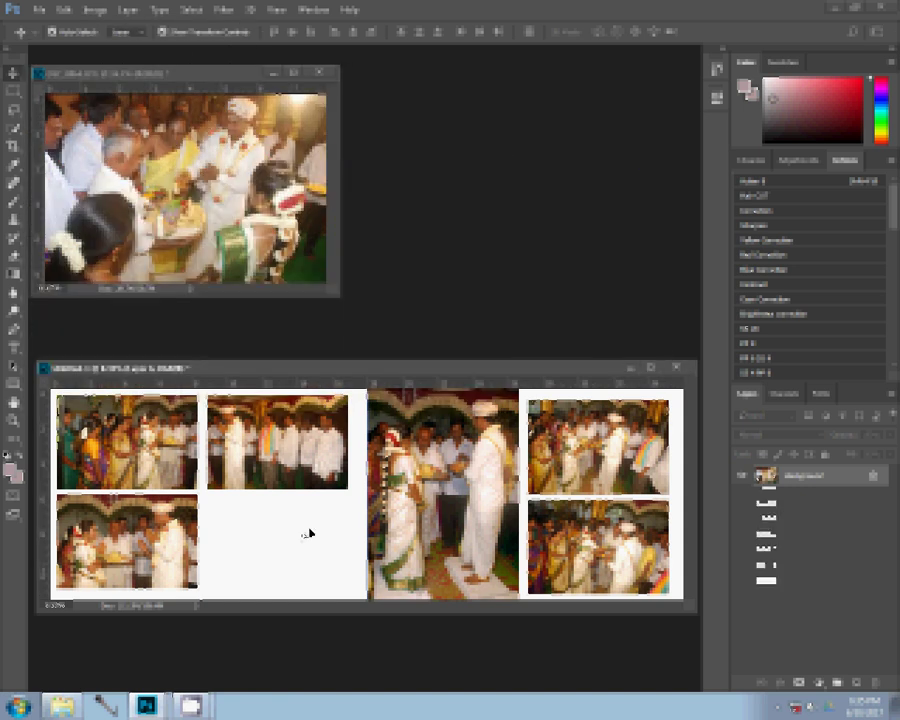
left_click_drag(309, 533, 276, 538)
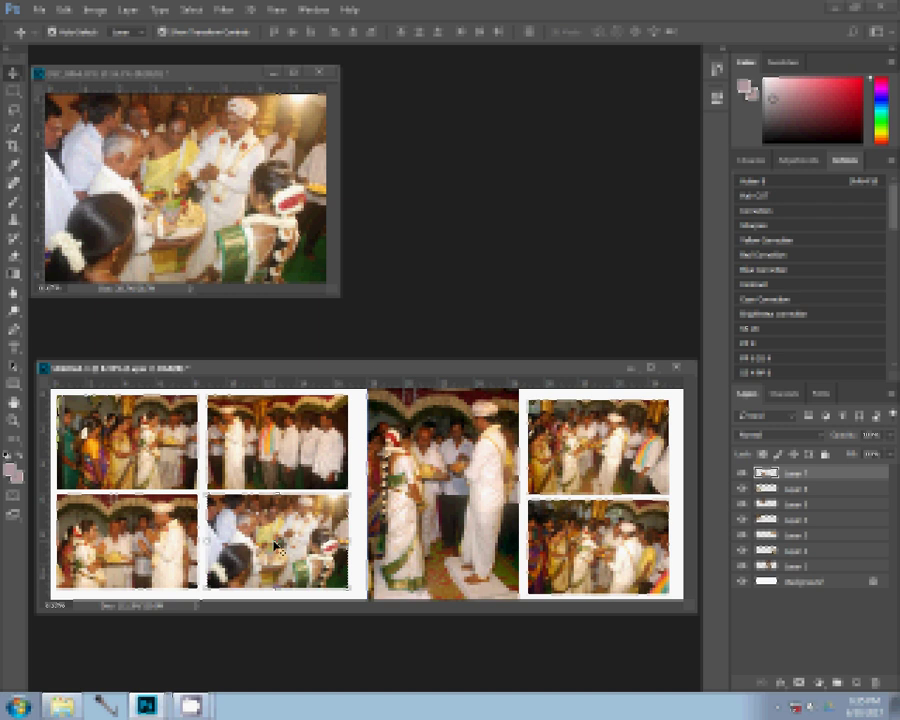
Step: Close DSC_0864 without saving and select the Background layer
left_click(322, 74)
left_click(447, 265)
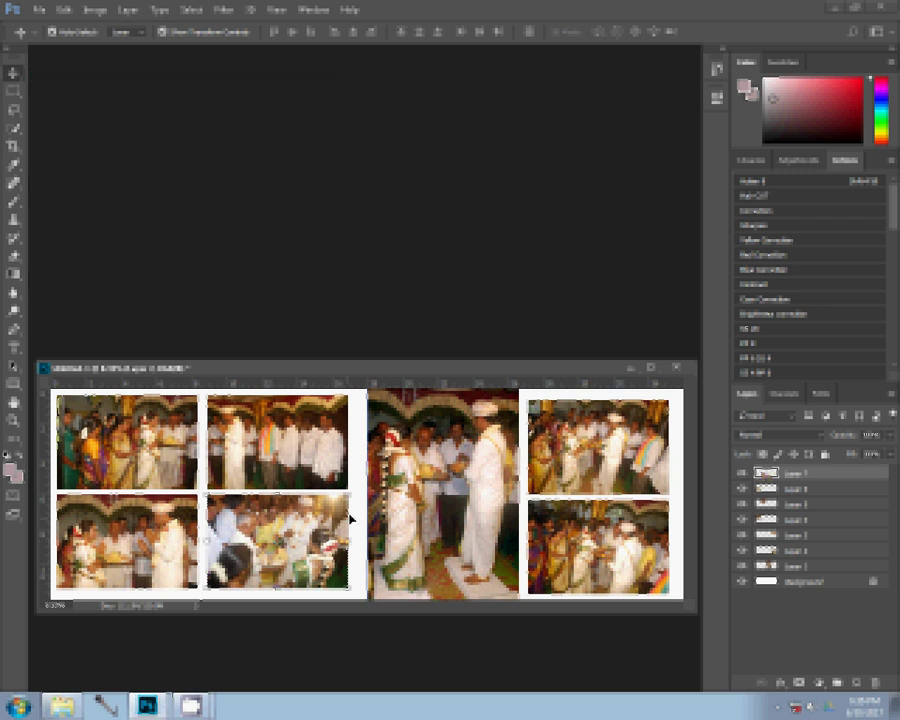
left_click(815, 582)
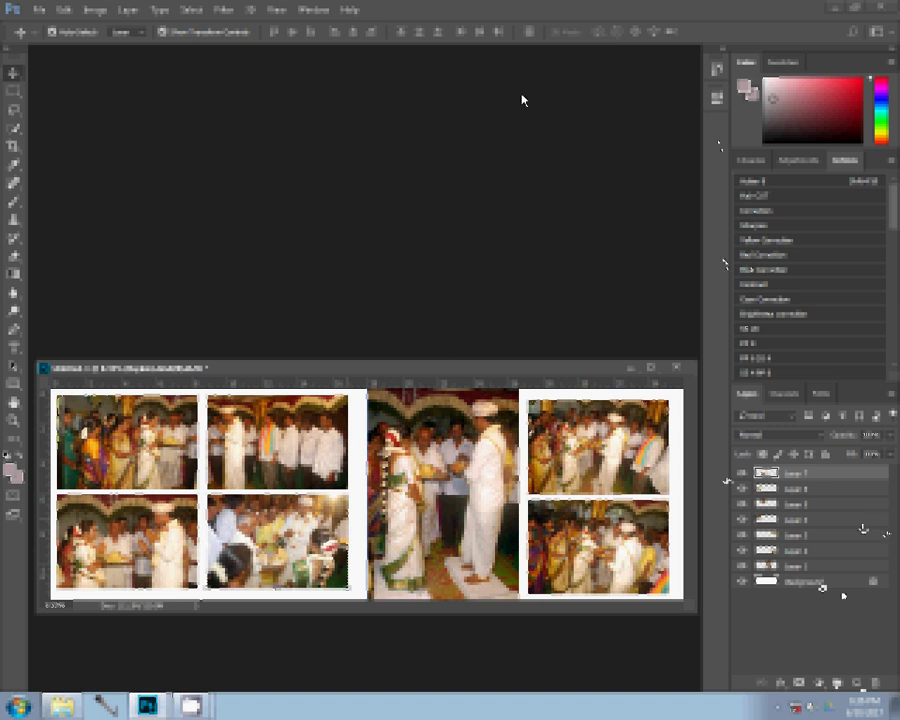
Step: Put DSC_0862 and DSC_0864 in the Delete subfolder, return to 101NCD80, and open a second Explorer window
key("alt+Tab")
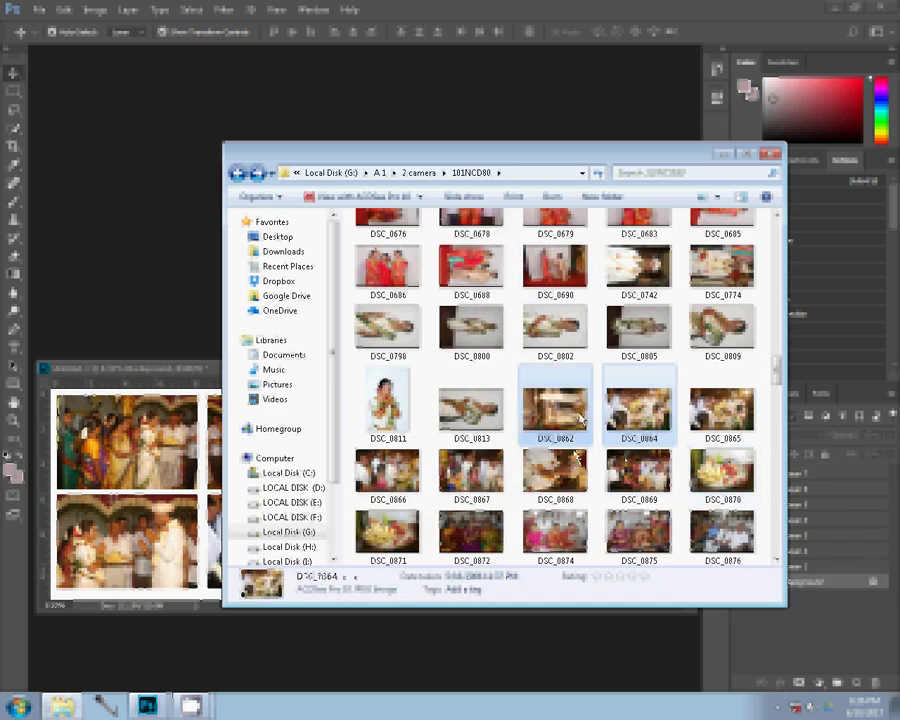
left_click_drag(777, 368, 779, 235)
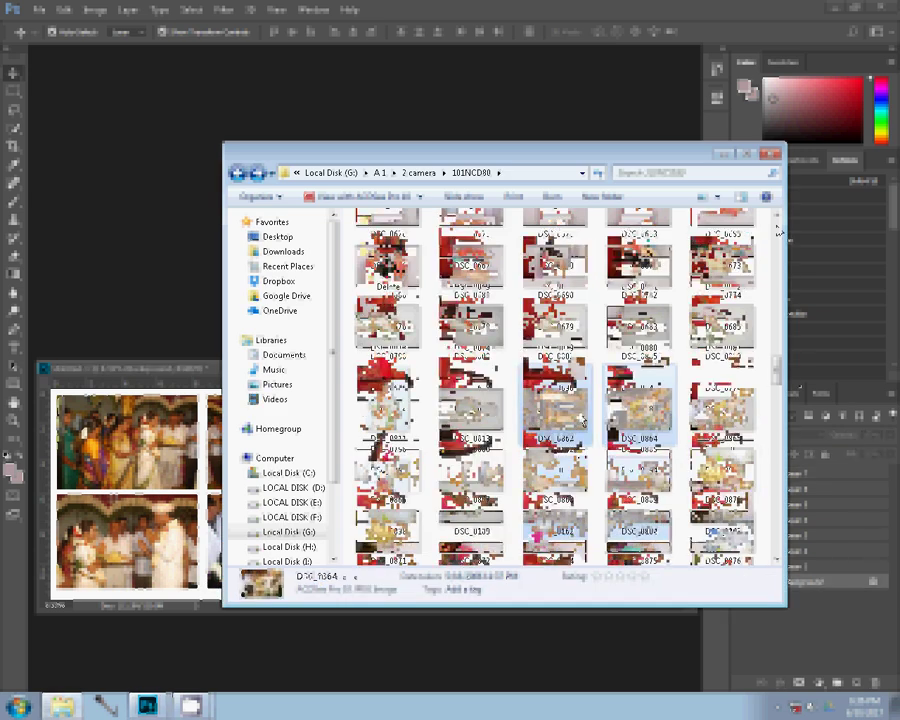
double_click(378, 262)
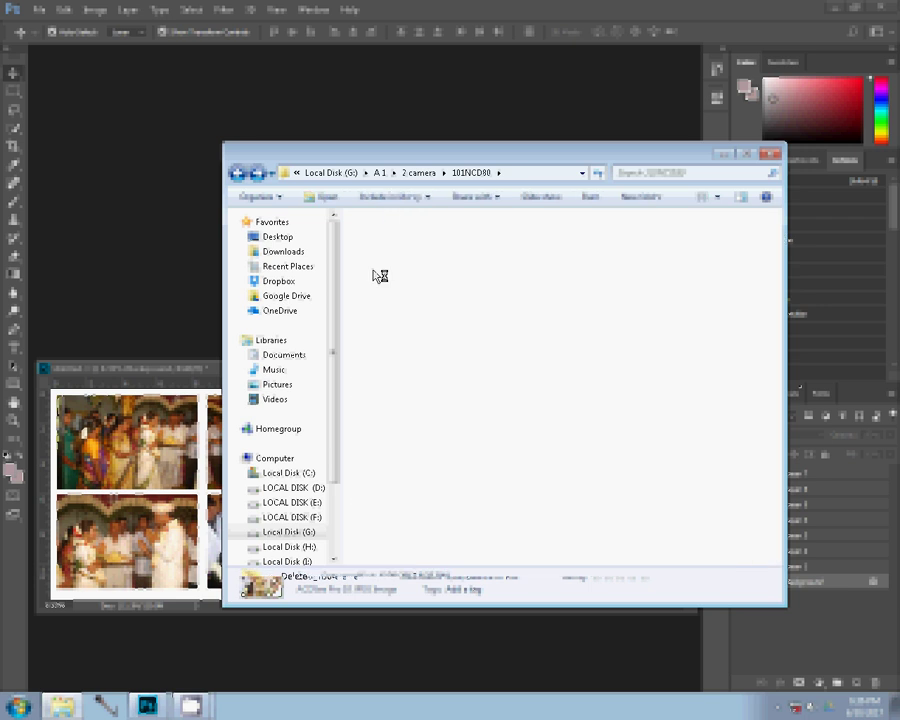
left_click(383, 292)
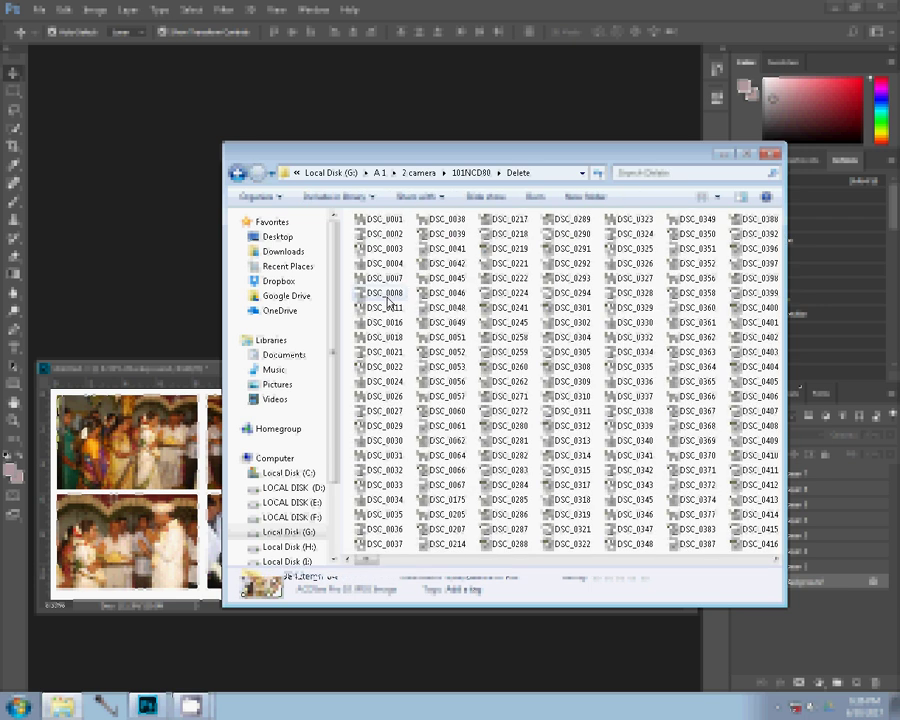
key("End")
key("shift+Up")
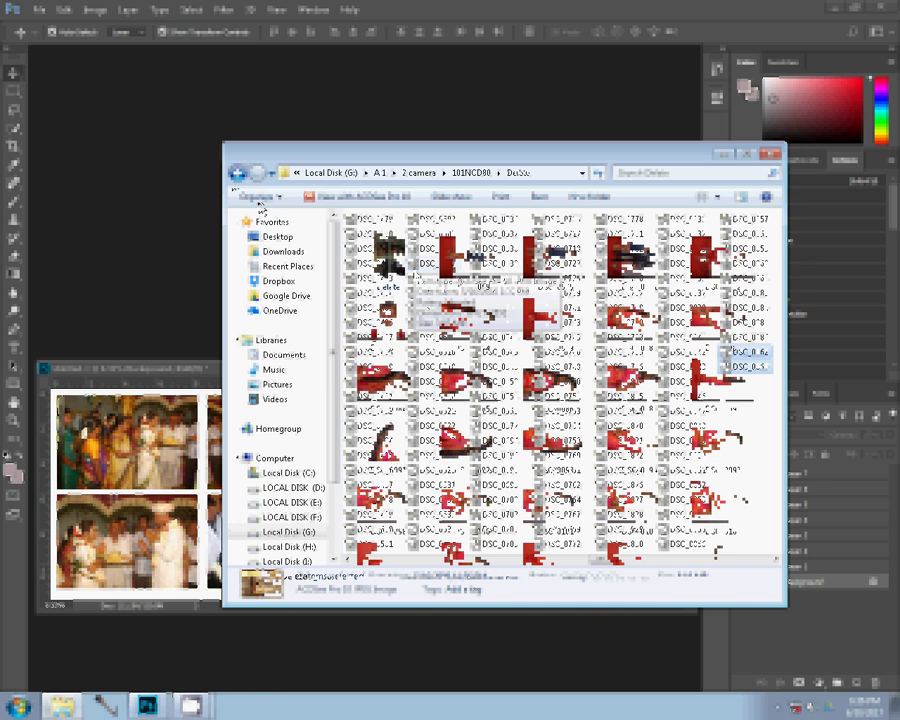
key("BackSpace")
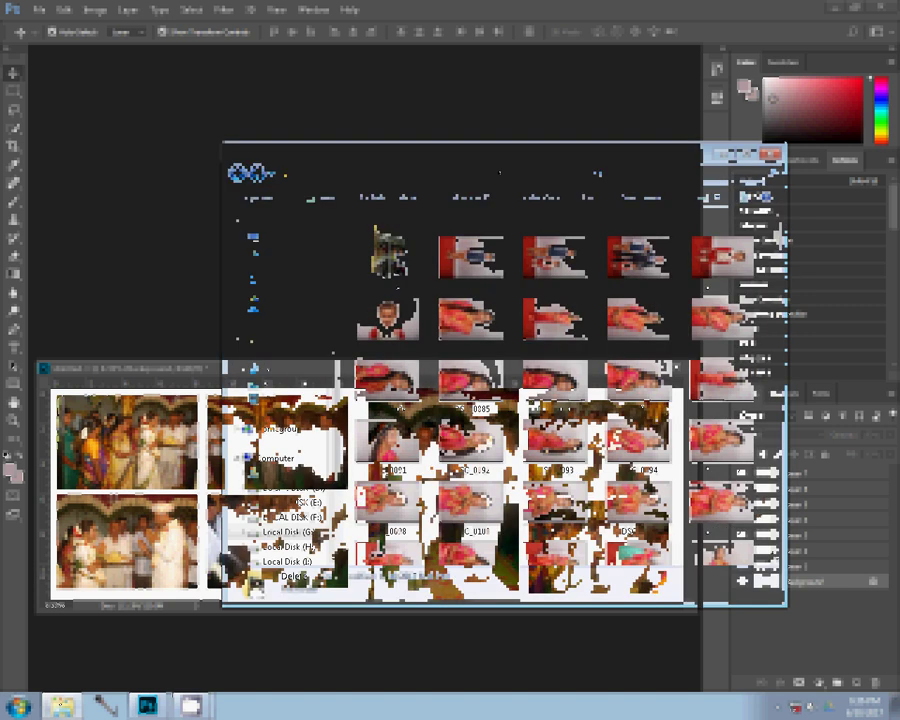
key("super")
key("super")
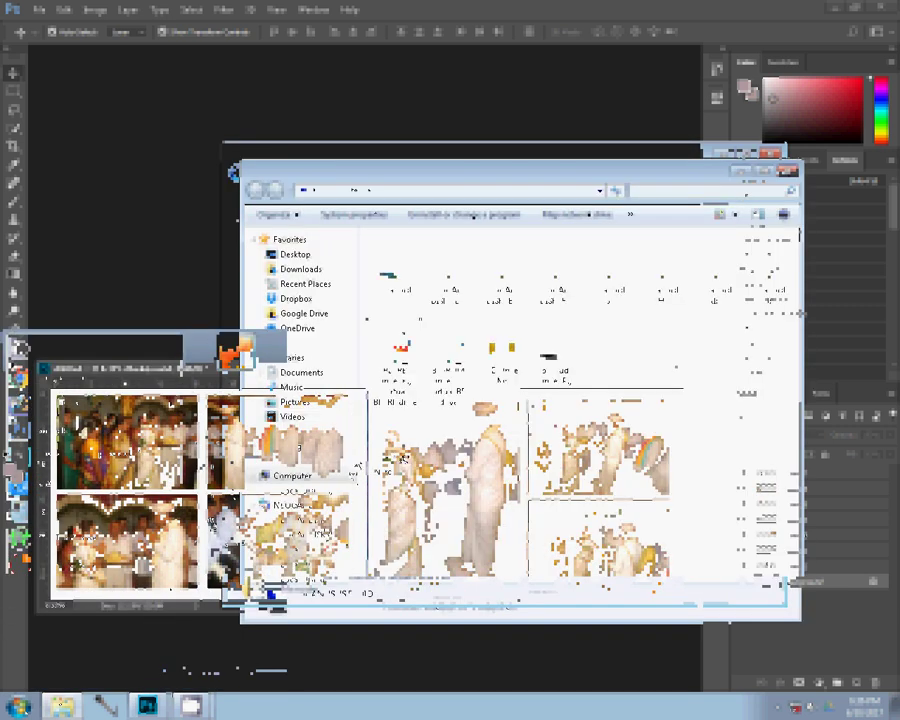
Step: Drag image 008 from the rrr folder on drive D in Explorer into Photoshop
left_click(292, 475)
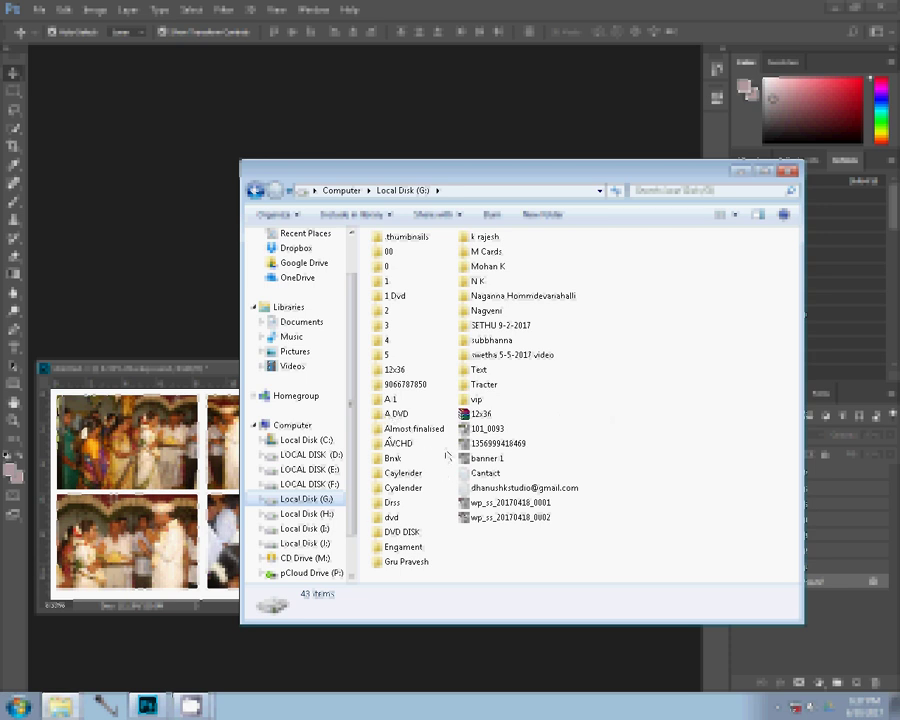
left_click(335, 467)
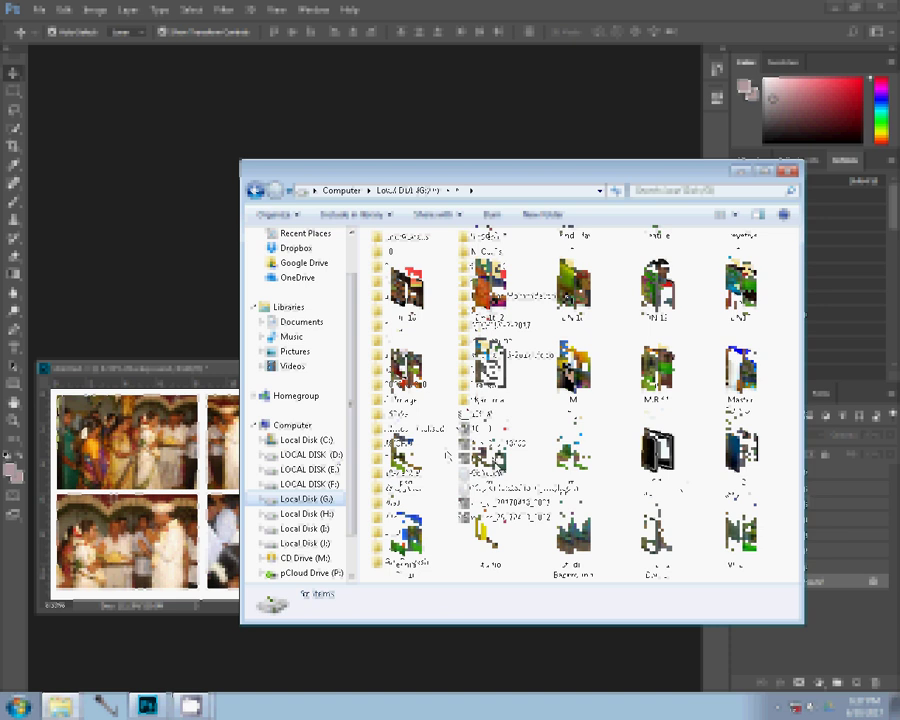
key("alt+Left")
double_click(496, 468)
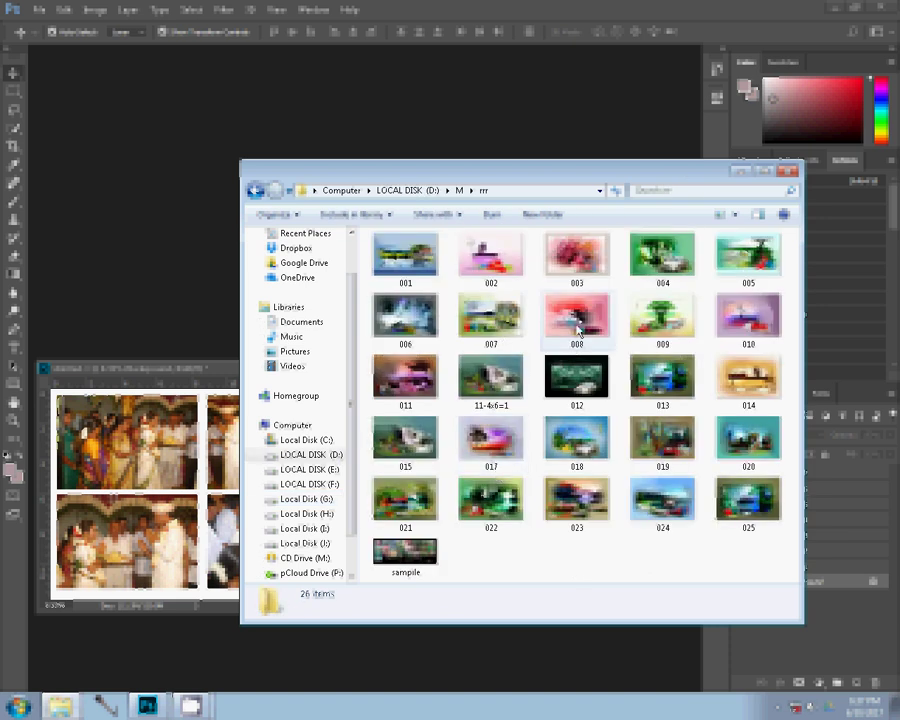
left_click_drag(577, 318, 180, 285)
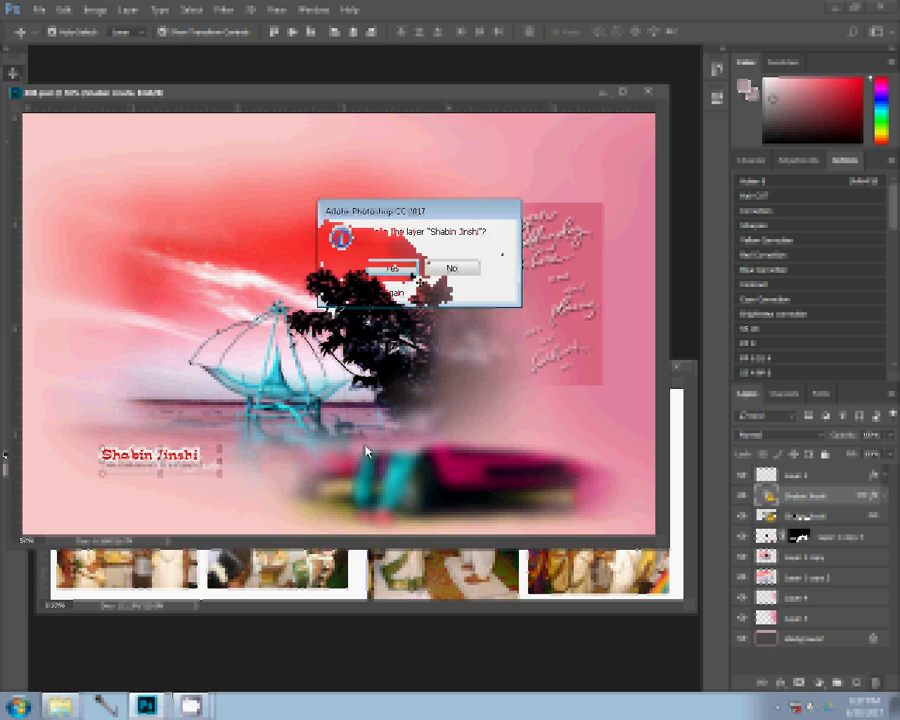
Step: Delete the couple-name text and extra layers from 008, then duplicate its pink background into the spread
key("Return")
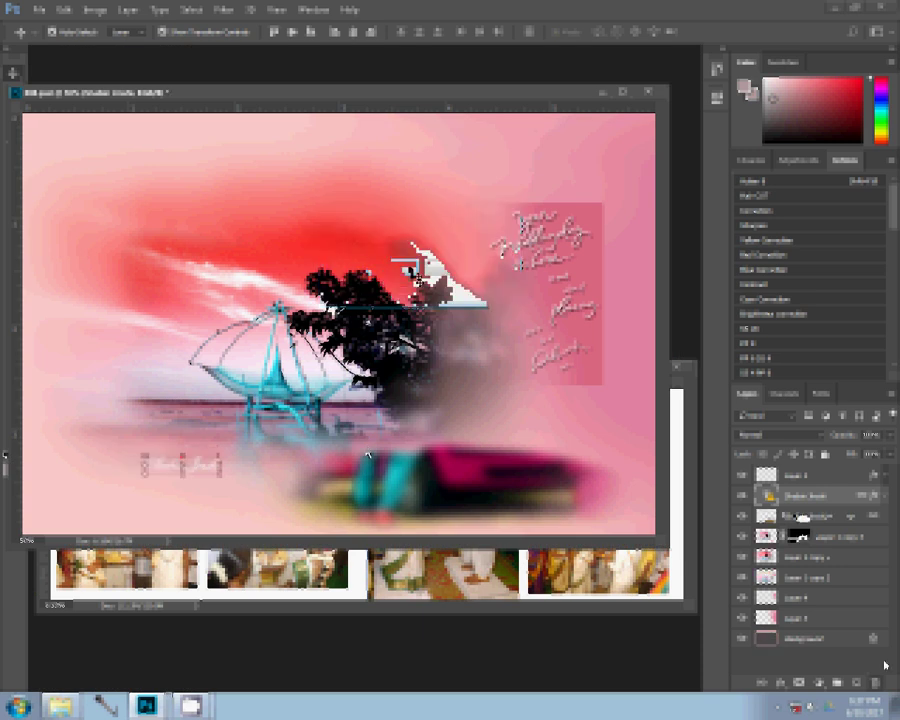
key("Delete")
key("Return")
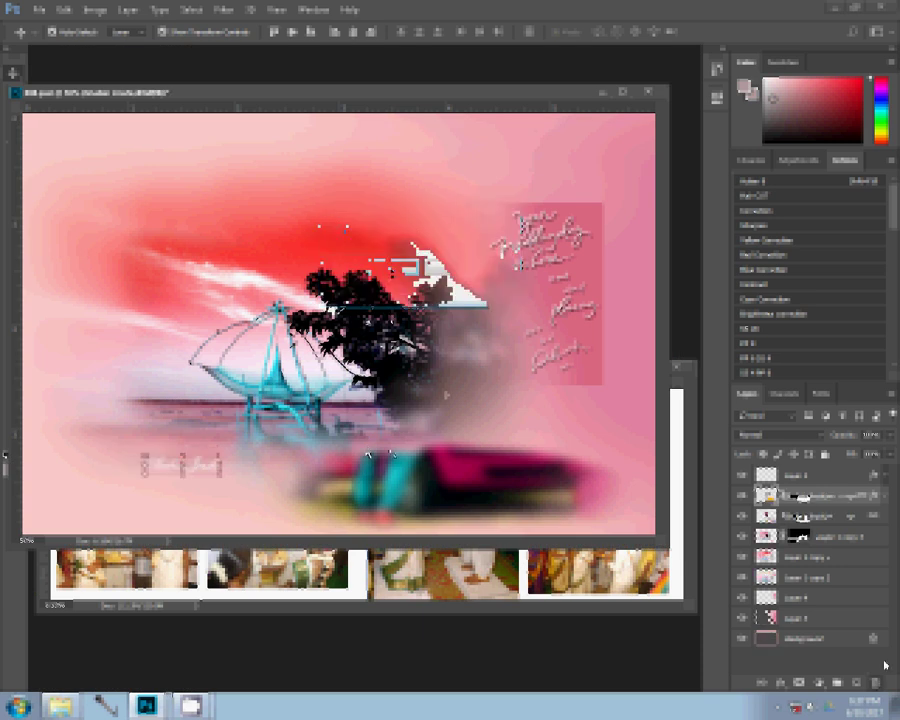
left_click(130, 11)
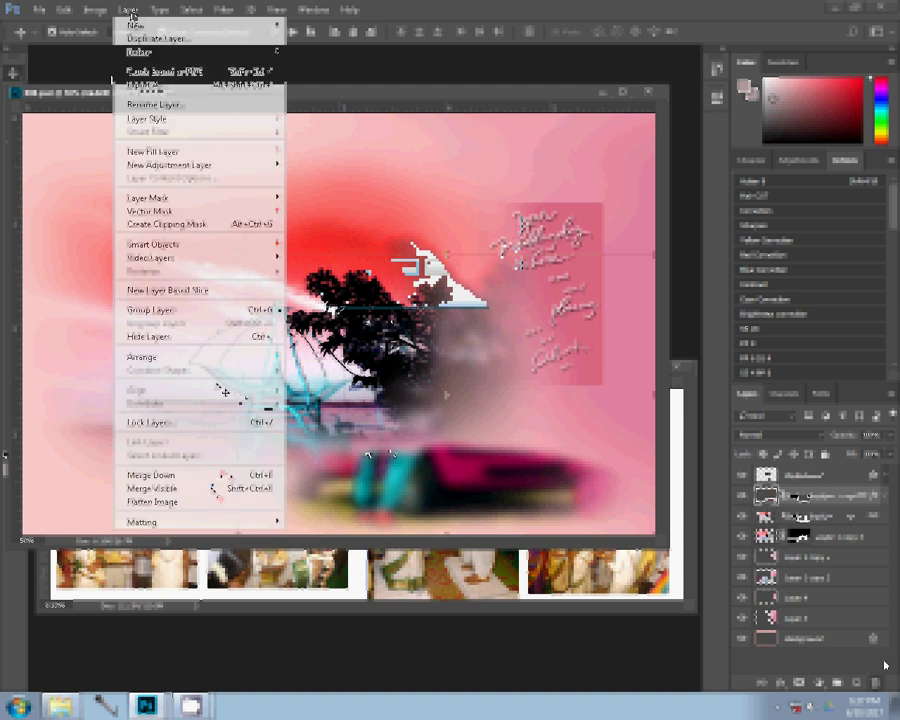
left_click(360, 470)
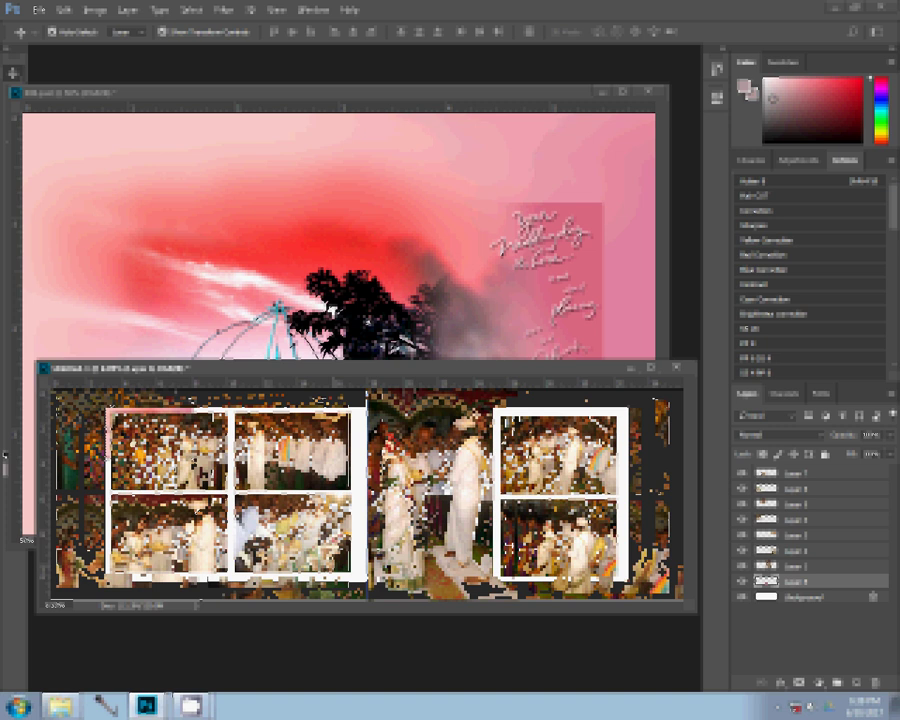
Step: Scale and move the pink background so it stretches across both pages behind all seven photos
key("ctrl+t")
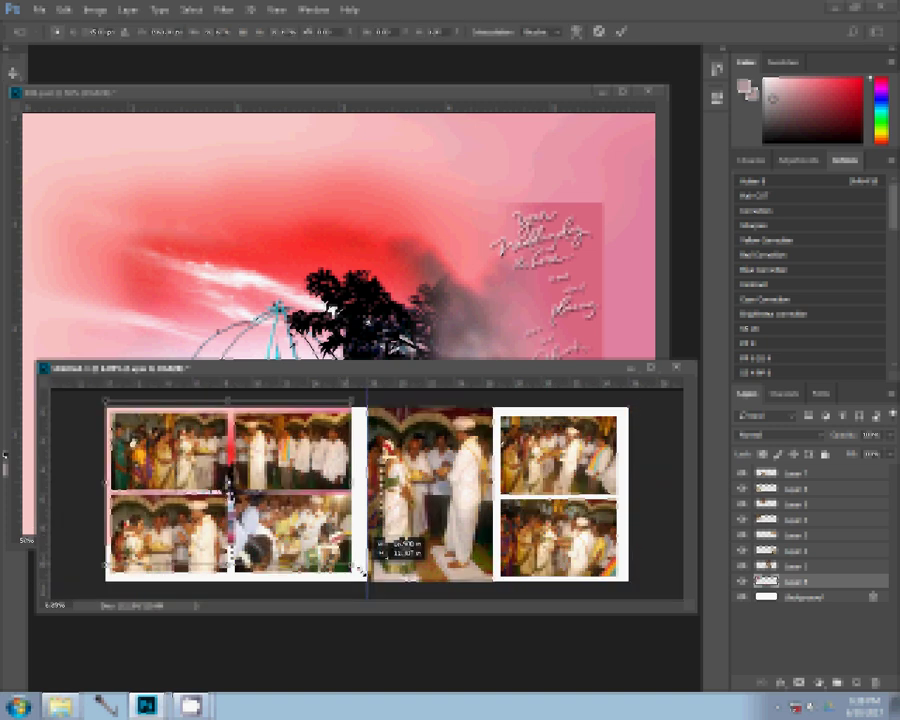
left_click(622, 37)
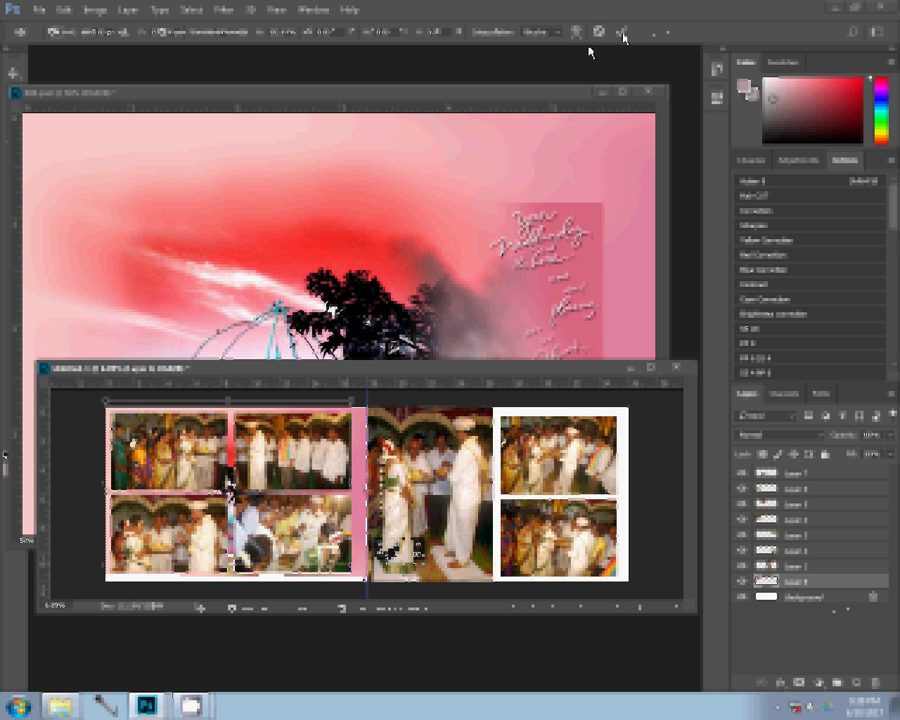
left_click(622, 37)
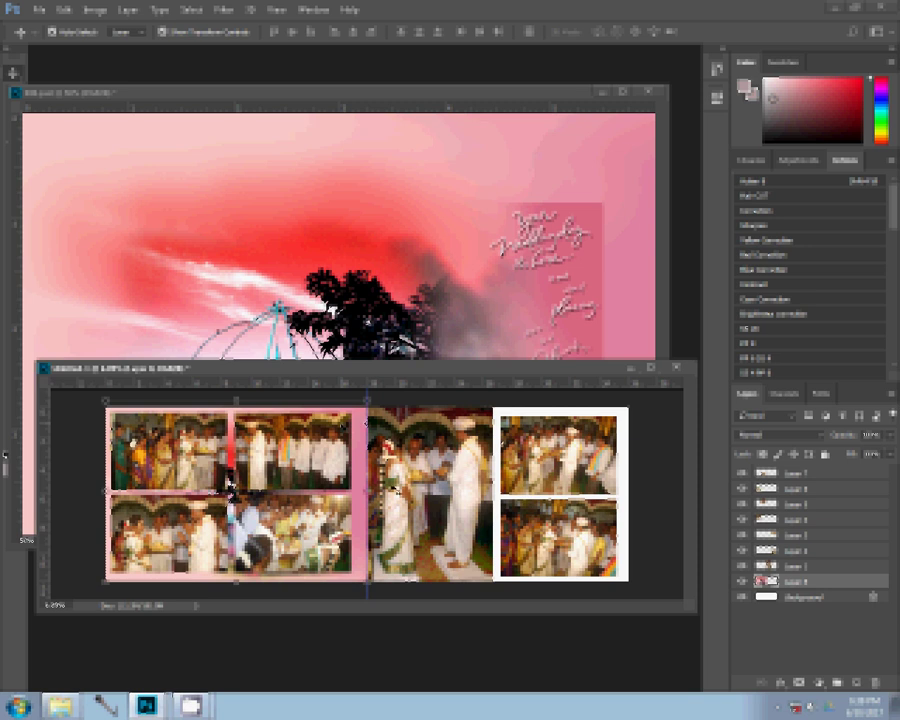
key("i")
key("v")
right_click(365, 490)
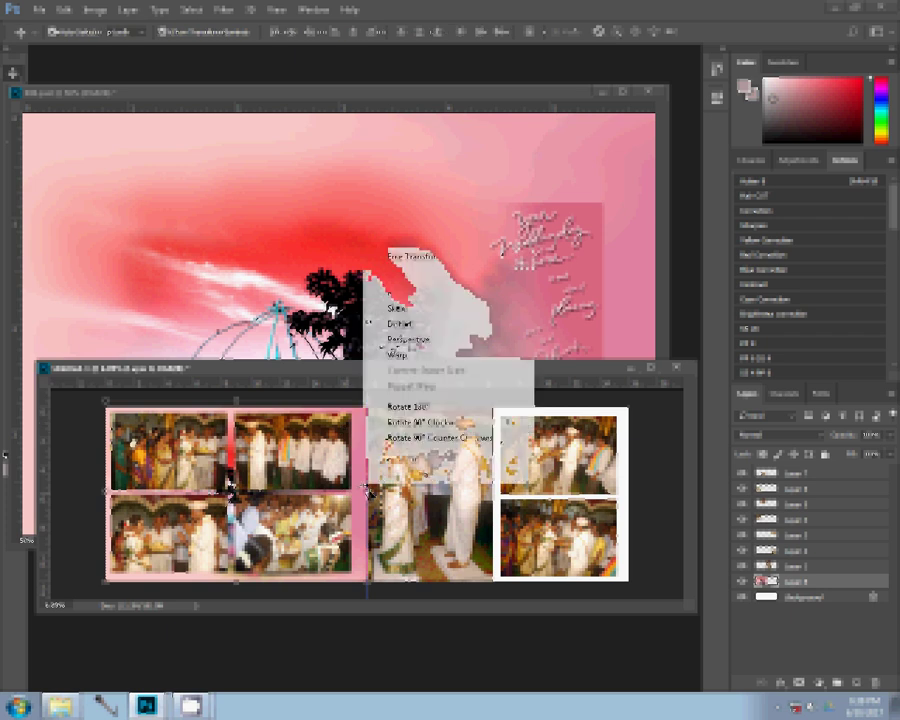
left_click(368, 488)
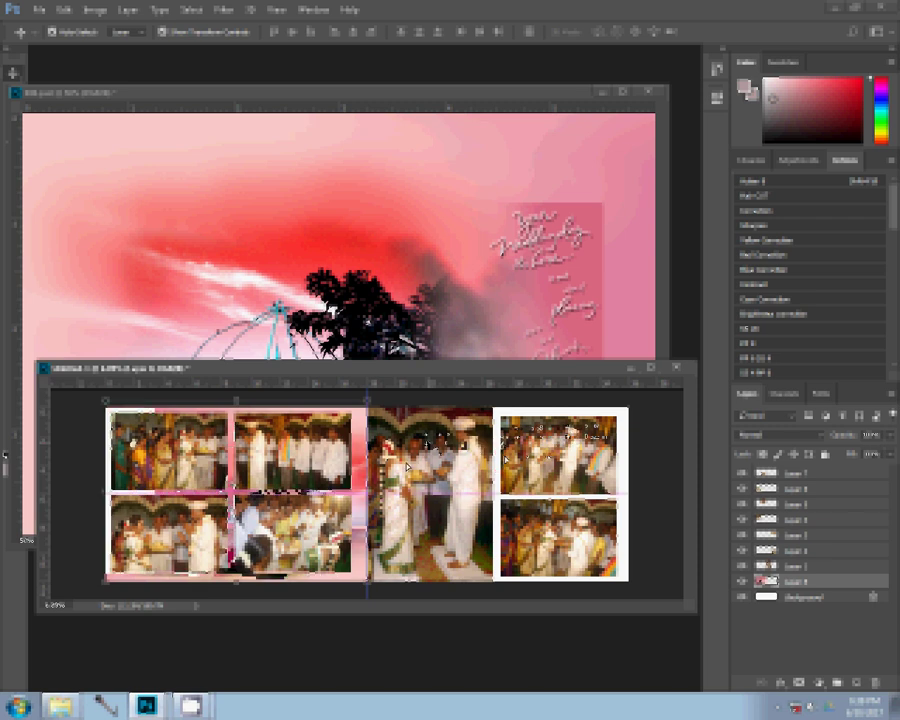
mouse_move(400, 470)
left_mouse_down()
mouse_move(408, 466)
mouse_move(357, 480)
mouse_move(370, 445)
left_mouse_up()
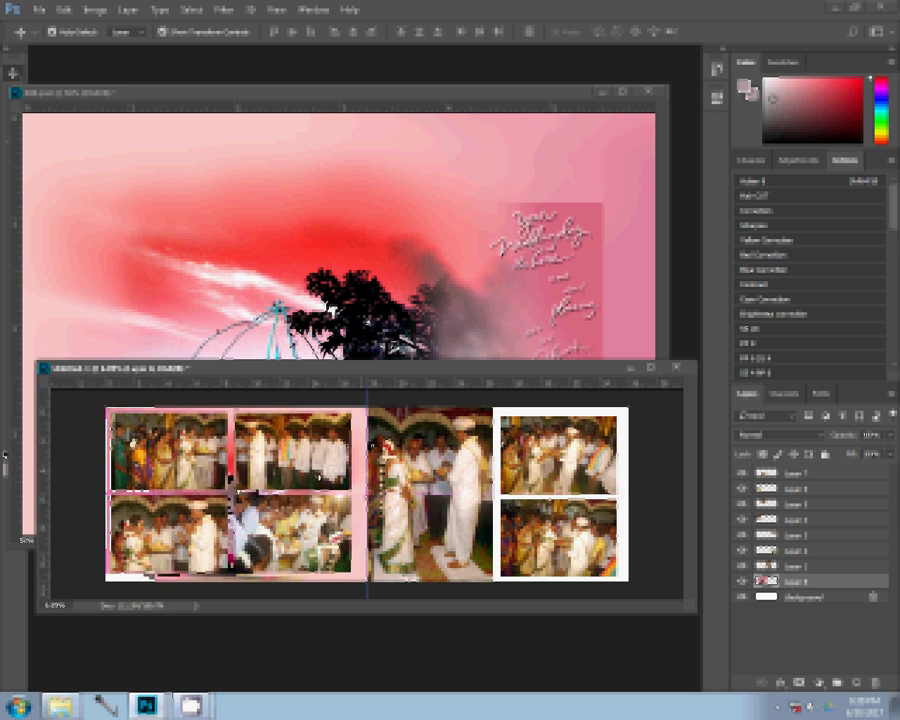
left_click_drag(232, 490, 629, 482)
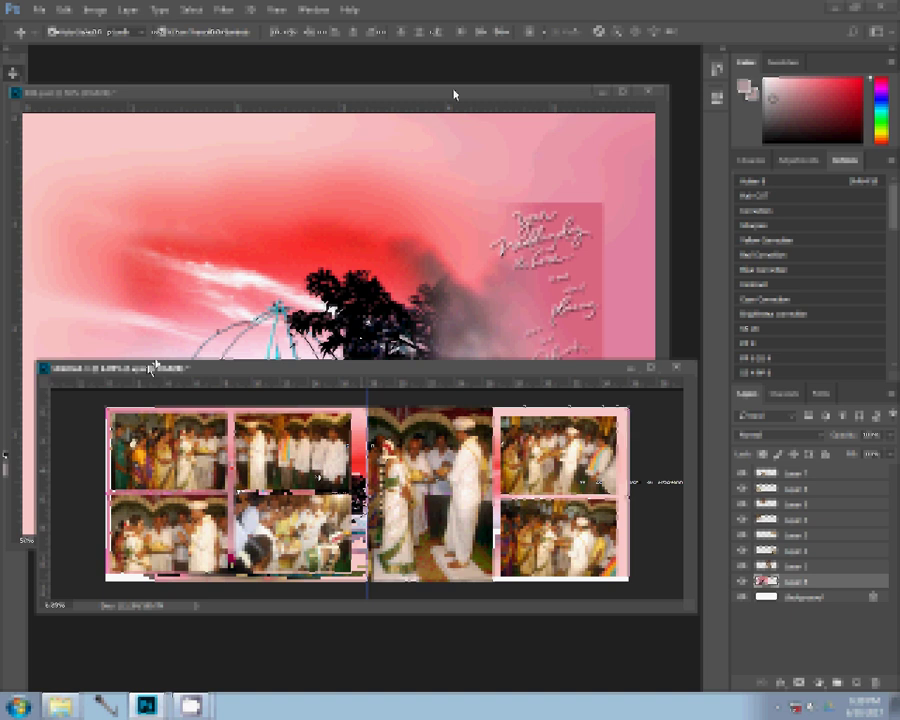
Step: Merge the photo layers into one and add a colored Stroke effect framing every photo
key("ctrl+t")
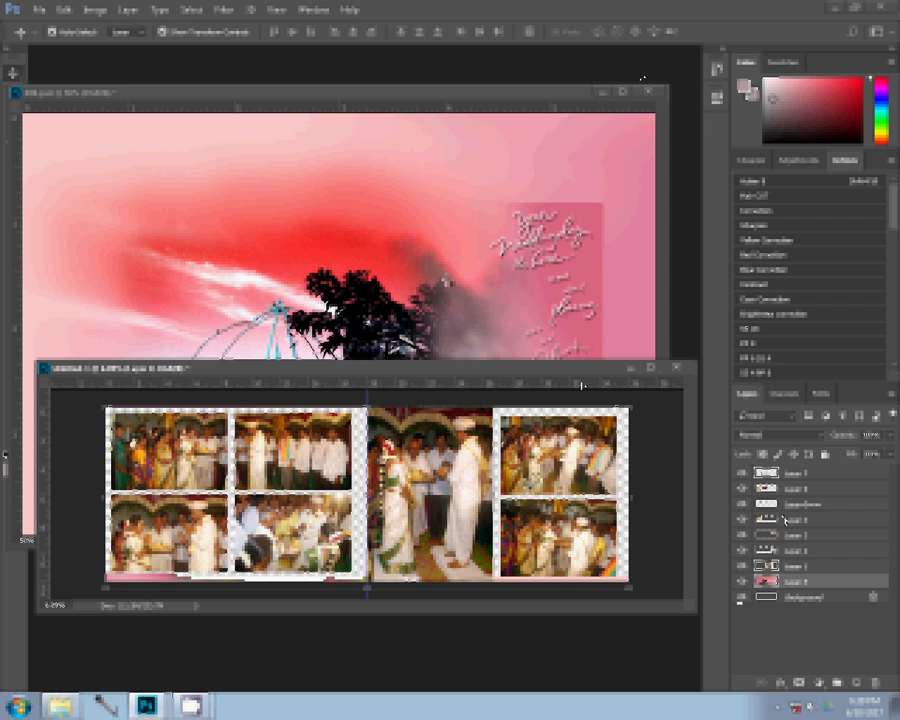
left_click(789, 684)
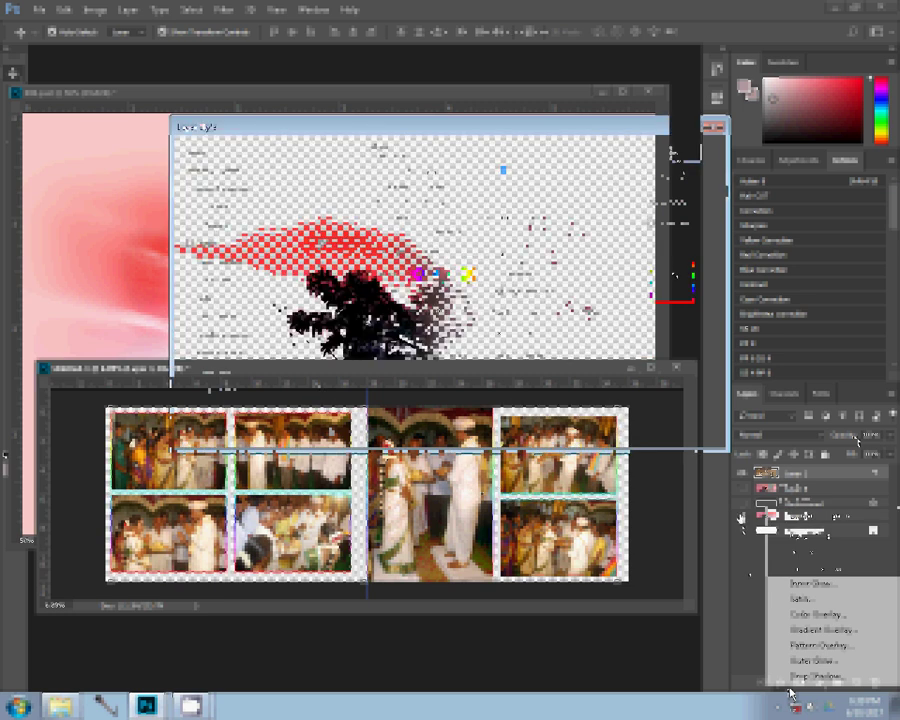
key("Return")
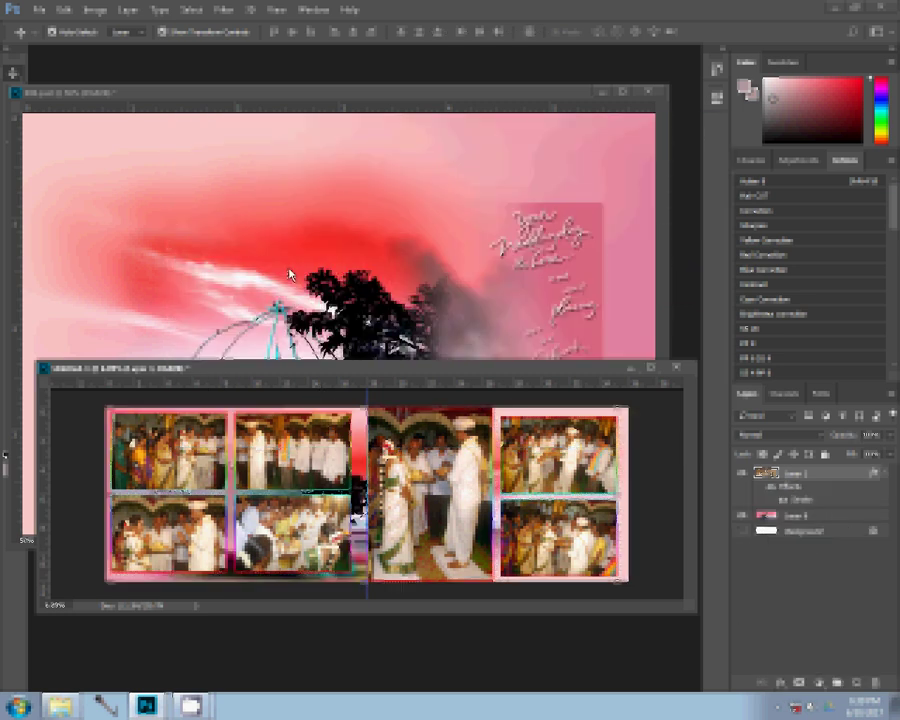
Step: Close 008 without saving and browse Save As to the k 1 folder on LOCAL DISK (F:)
left_click(651, 92)
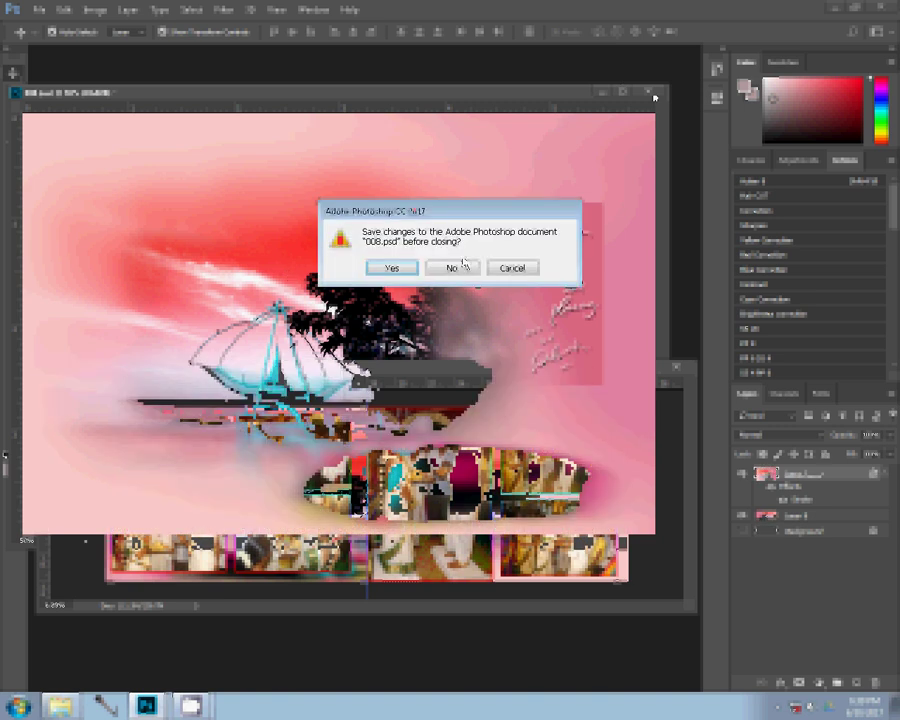
left_click(452, 268)
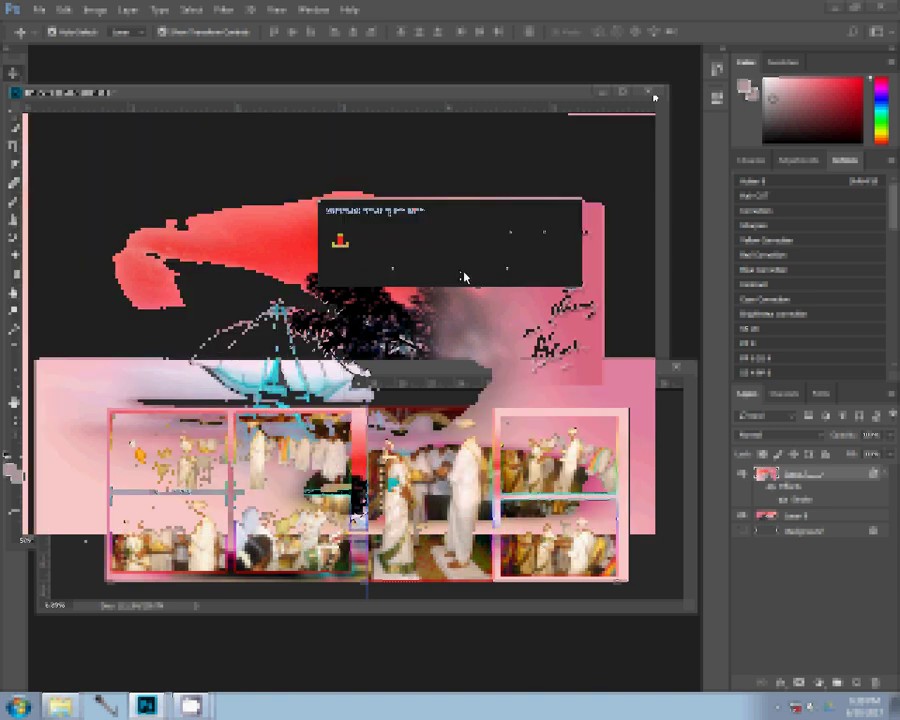
left_click(39, 10)
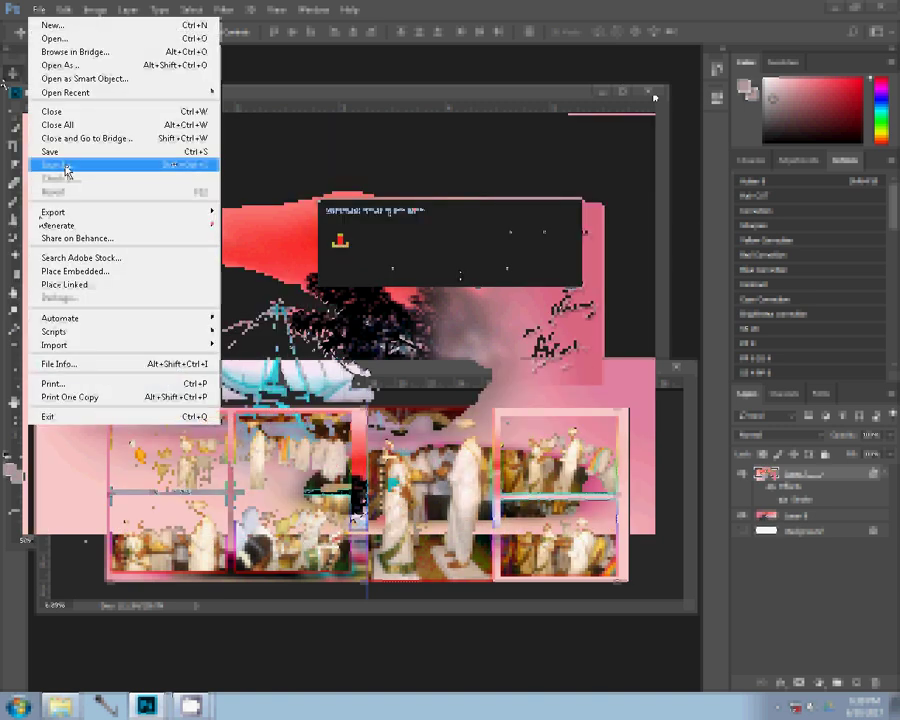
left_click(485, 277)
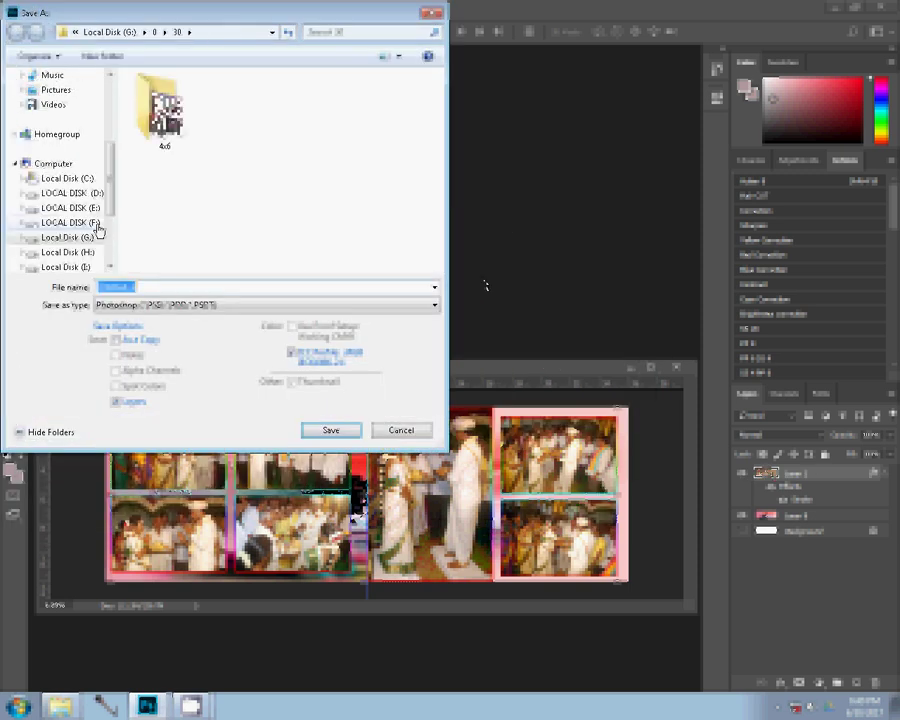
left_click(97, 228)
left_click(146, 112)
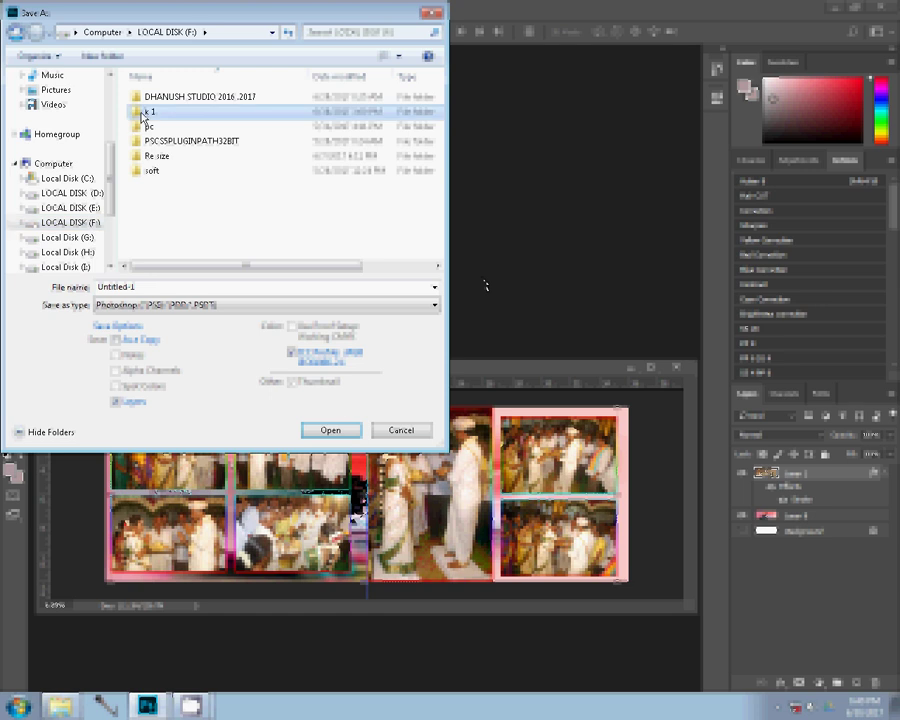
double_click(146, 113)
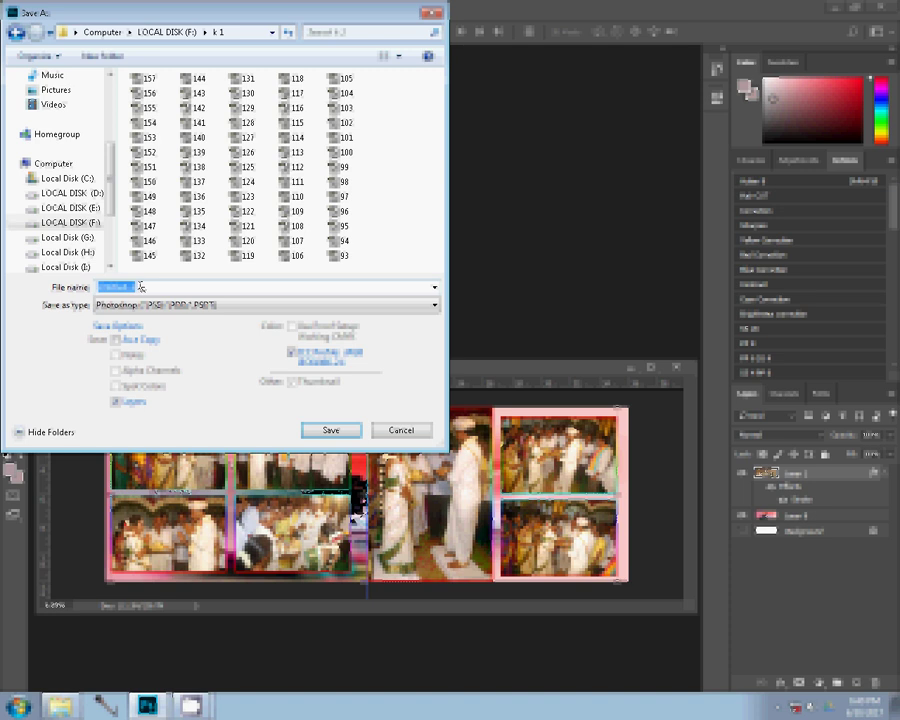
Step: Save the spread as 158.psd, accepting the Photoshop format options
left_click(145, 287)
key("ctrl+a")
type("15")
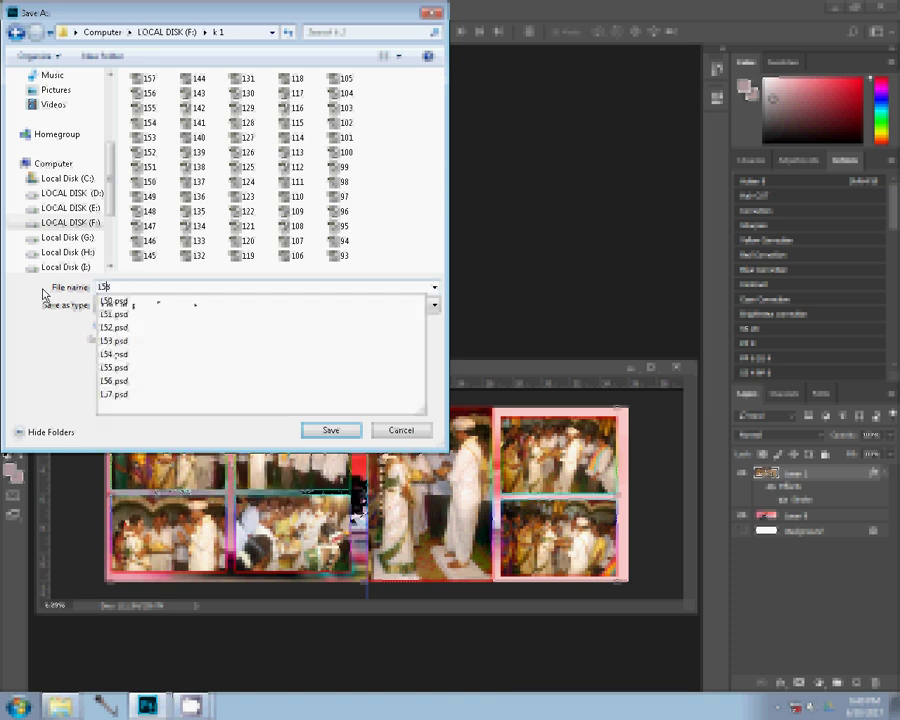
type("8")
key("Return")
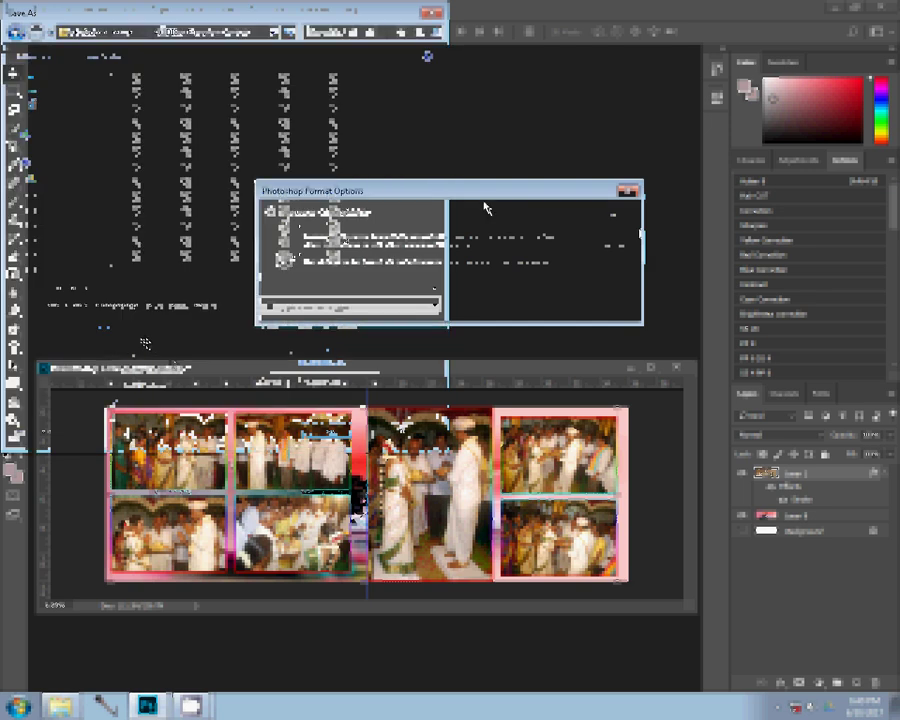
left_click(603, 212)
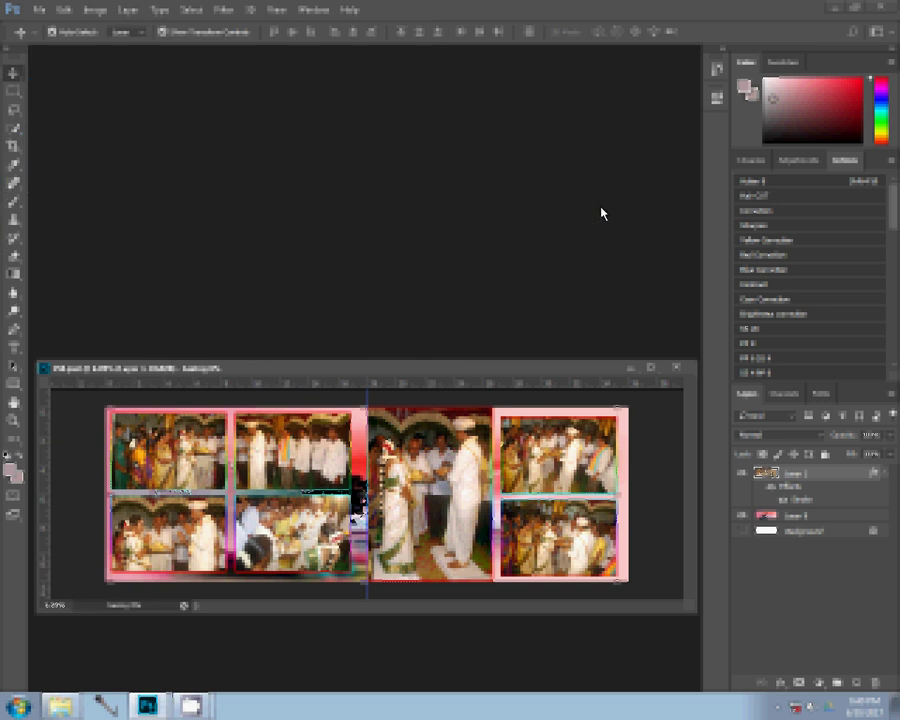